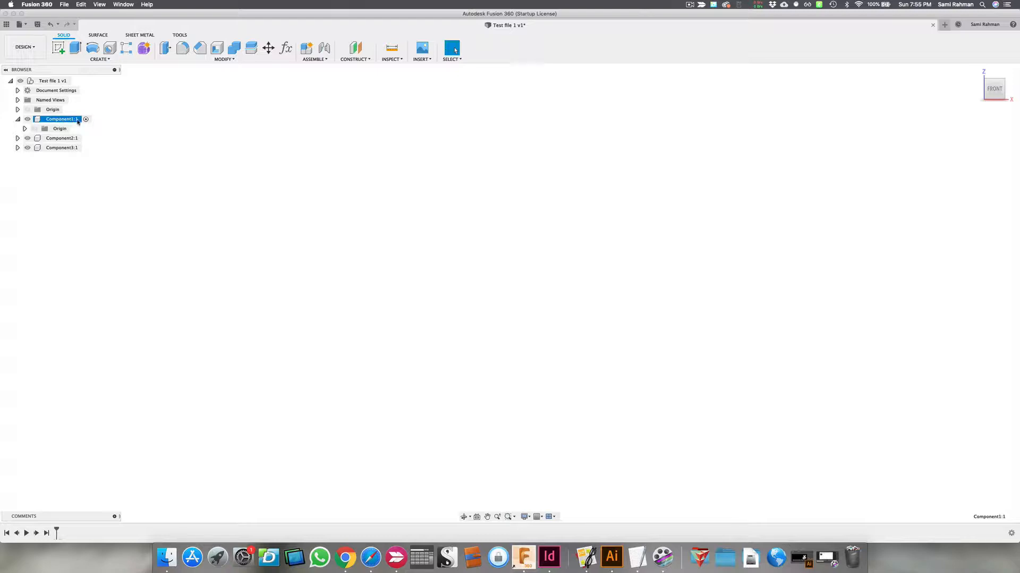
- Create a new sketch on the top (XY) origin plane in Component1
click(61, 51)
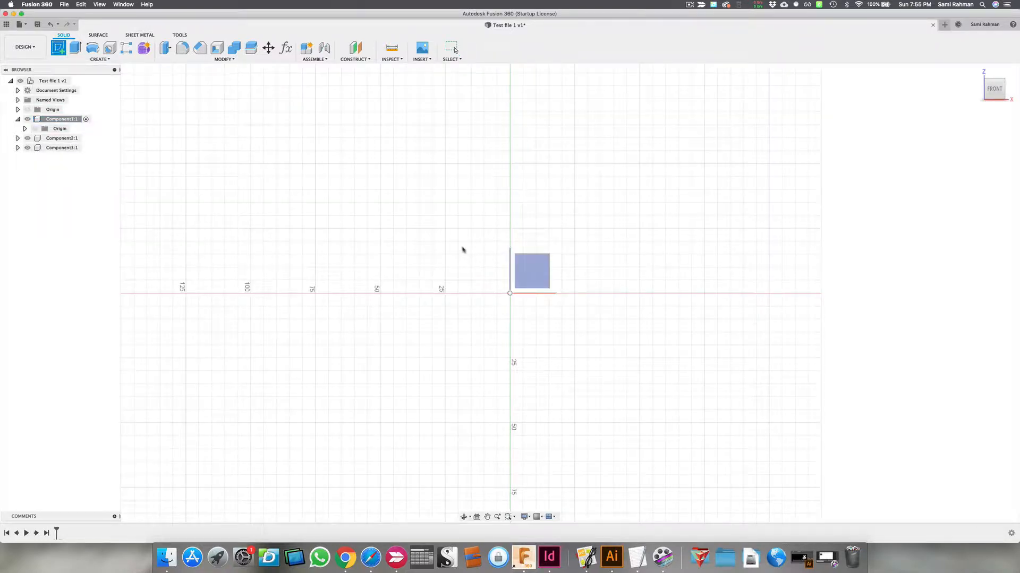
shift+middle_drag(453, 236, 530, 255)
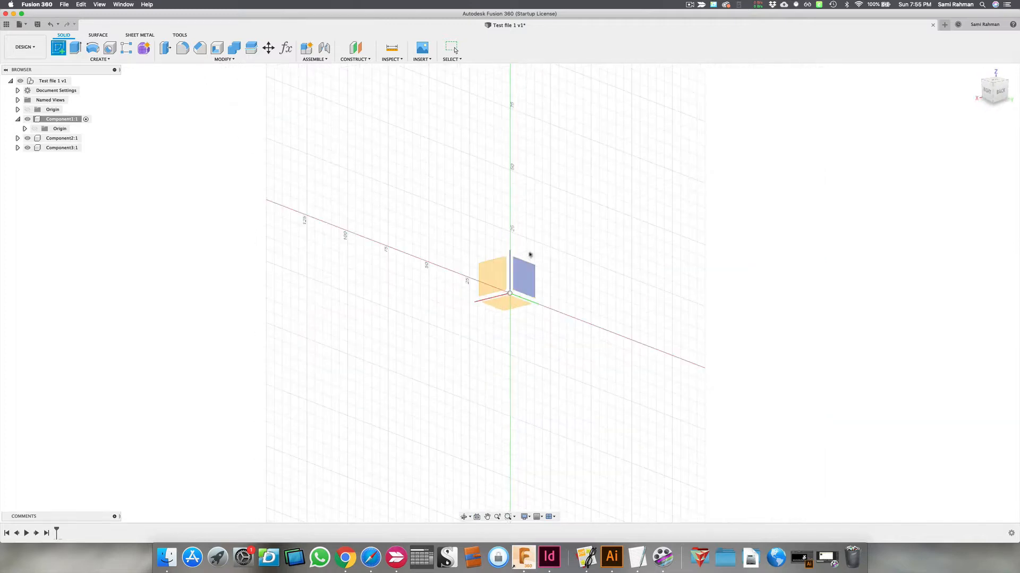
click(988, 95)
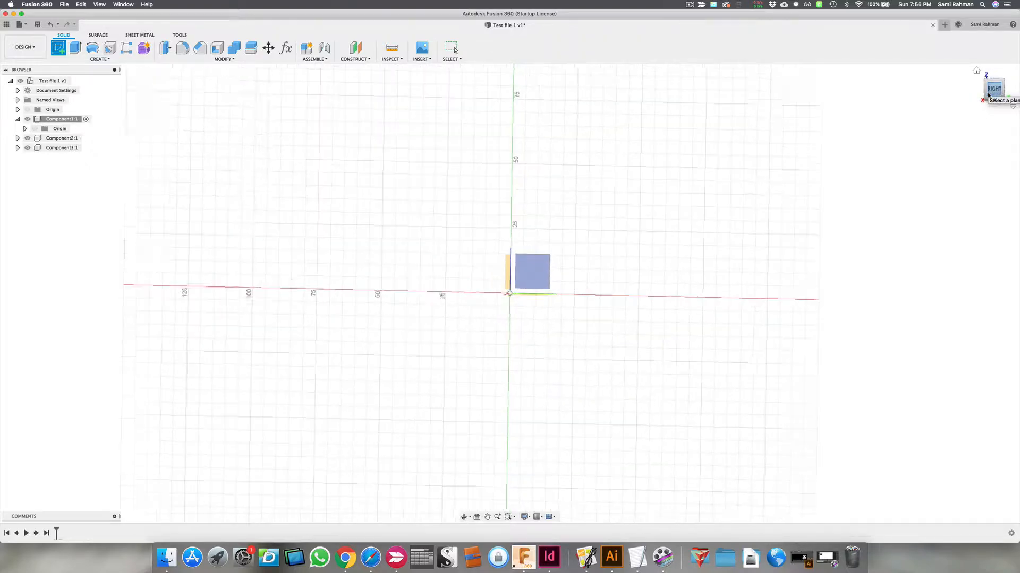
click(981, 90)
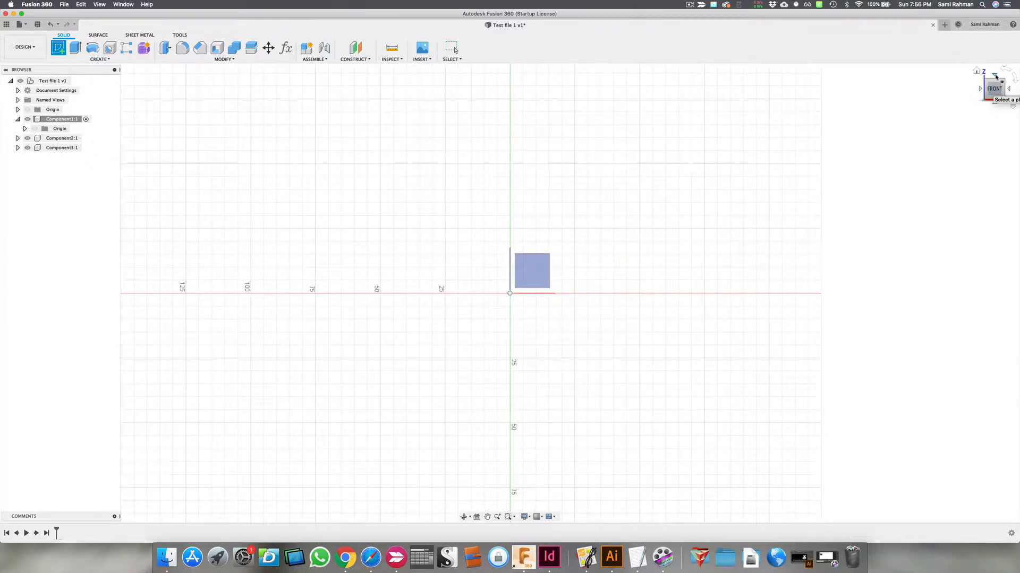
click(995, 76)
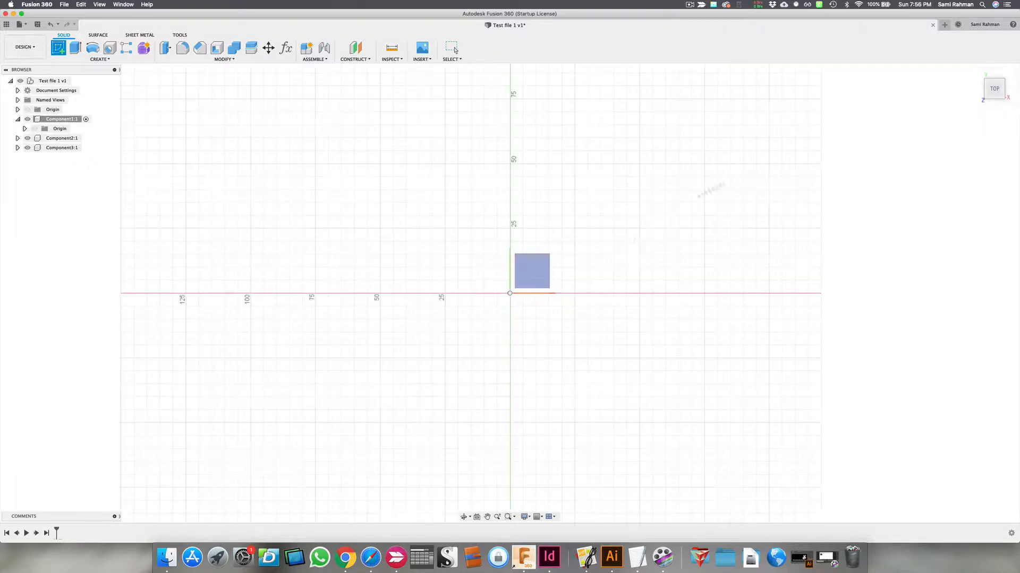
shift+middle_drag(607, 250, 582, 212)
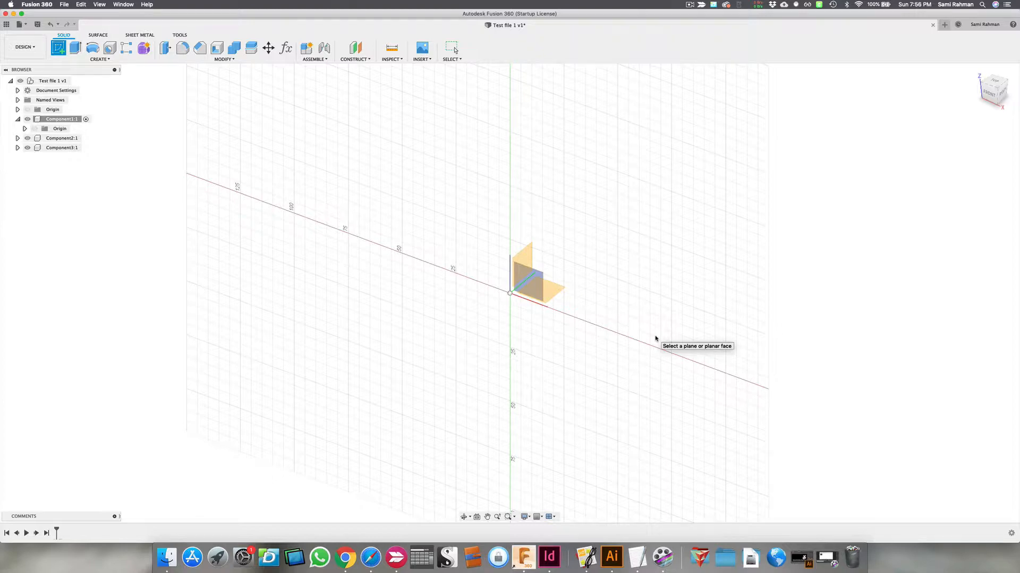
mouse_move(649, 302)
shift+middle_down()
mouse_move(667, 314)
mouse_move(669, 303)
mouse_move(656, 305)
mouse_move(664, 323)
mouse_move(603, 319)
mouse_move(614, 276)
mouse_move(635, 293)
mouse_move(639, 316)
mouse_move(644, 289)
mouse_move(669, 332)
mouse_move(642, 289)
mouse_move(599, 307)
mouse_move(679, 330)
mouse_move(683, 280)
mouse_move(661, 335)
shift+middle_up()
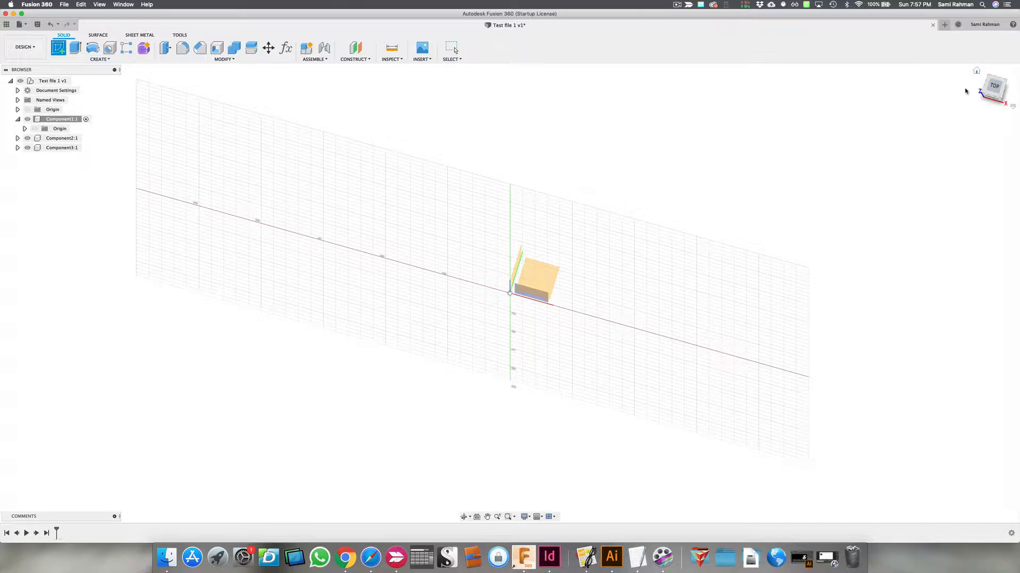
shift+middle_drag(693, 300, 901, 177)
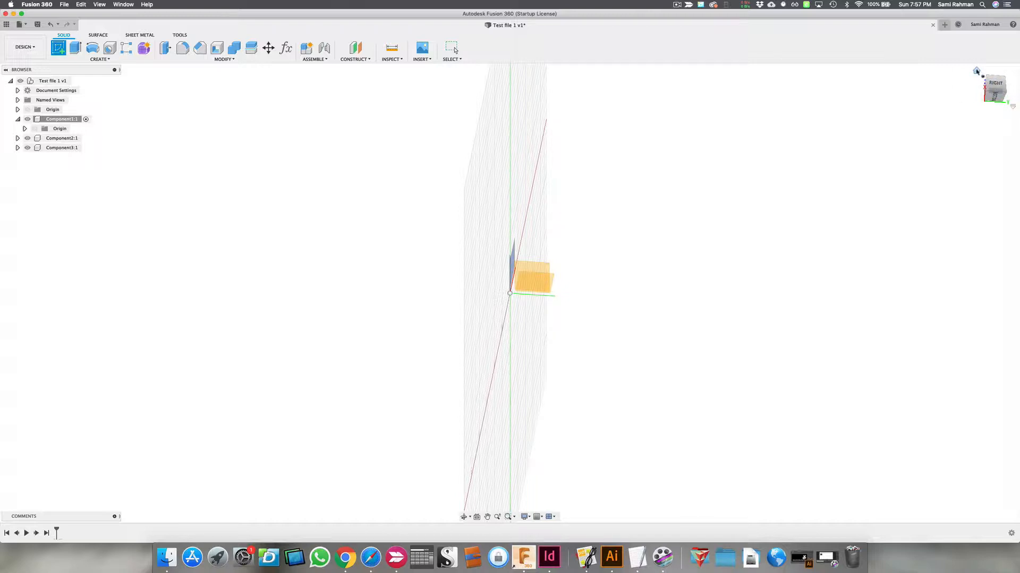
click(977, 72)
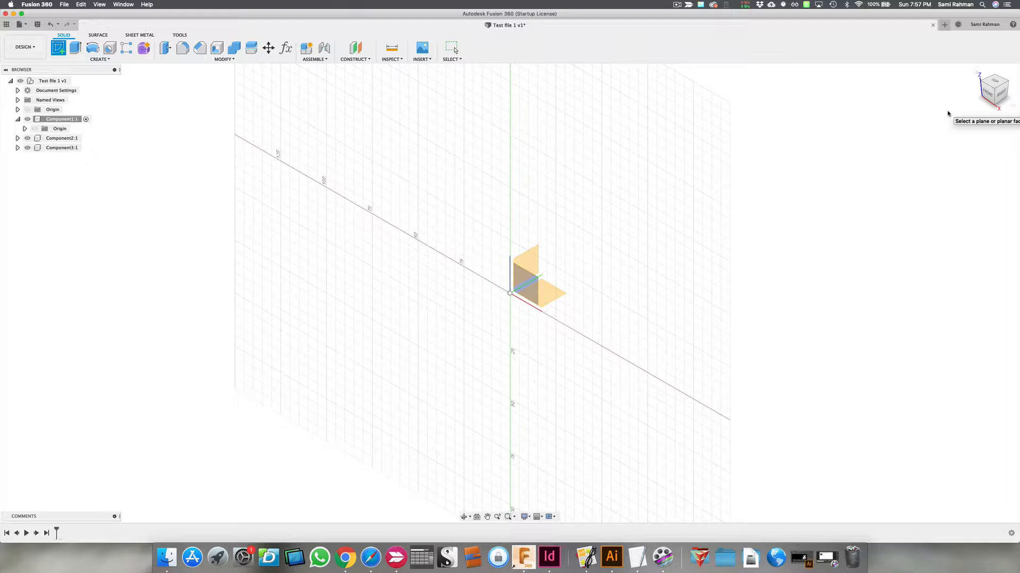
click(995, 83)
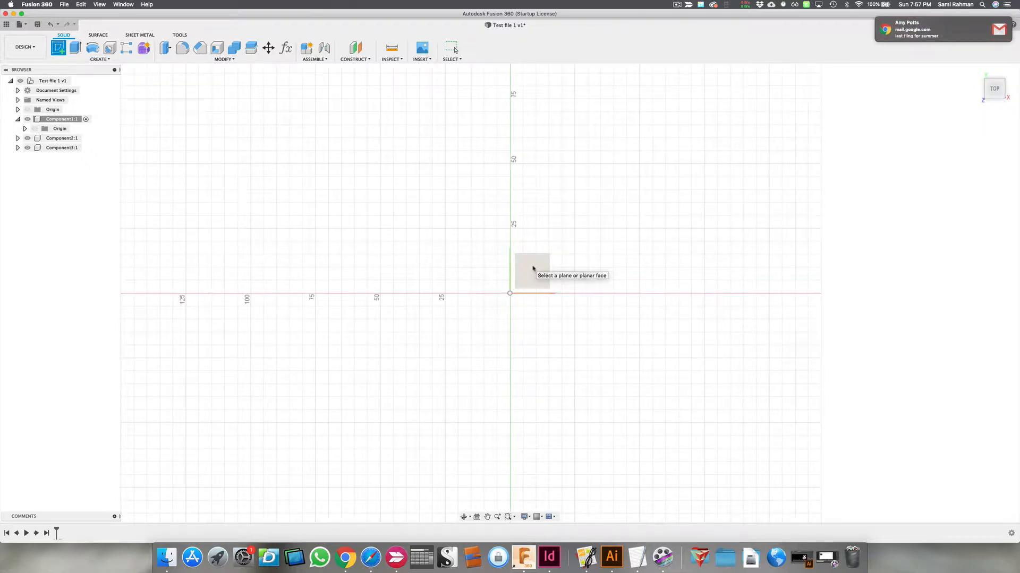
click(531, 269)
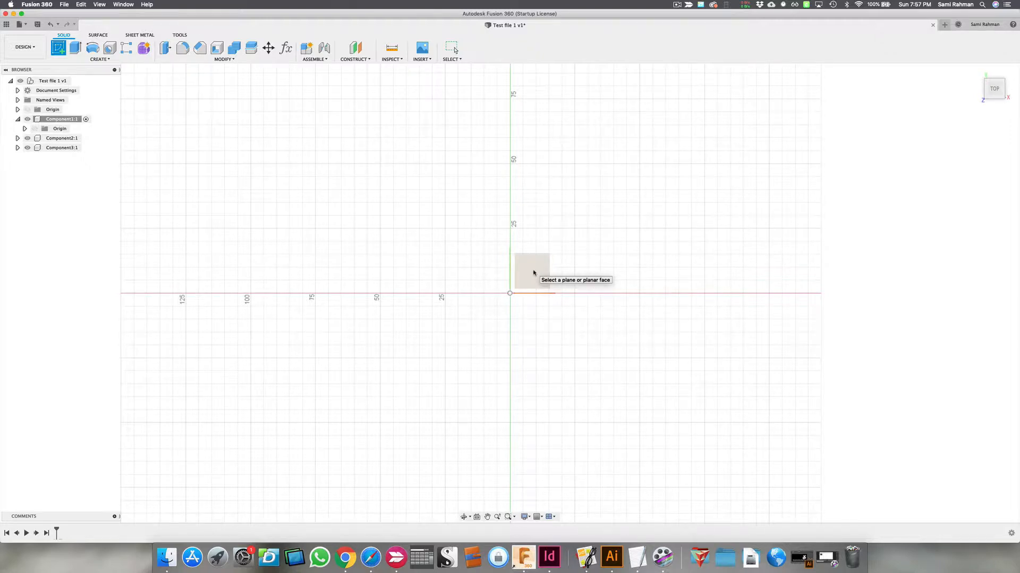
click(533, 273)
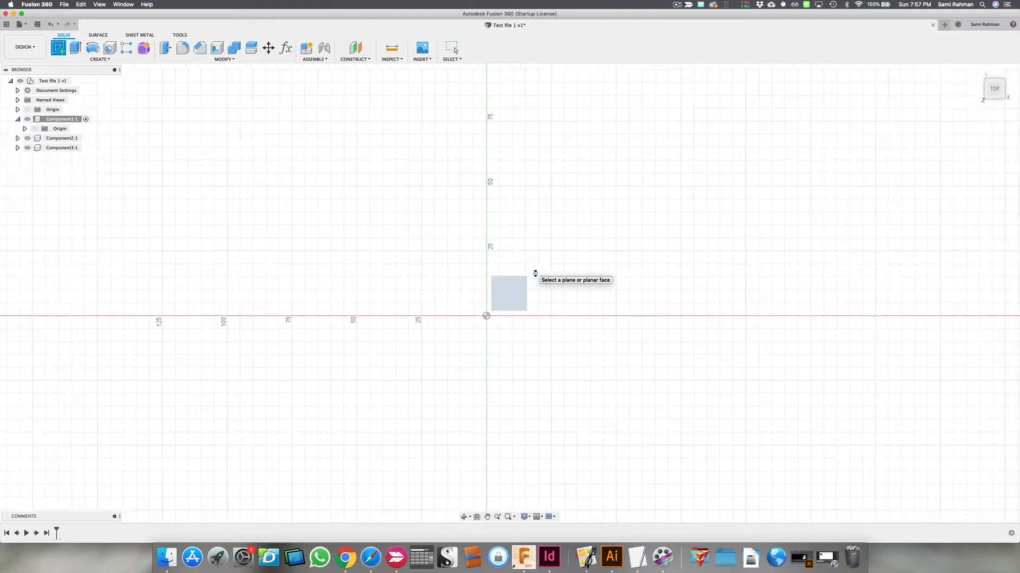
click(52, 120)
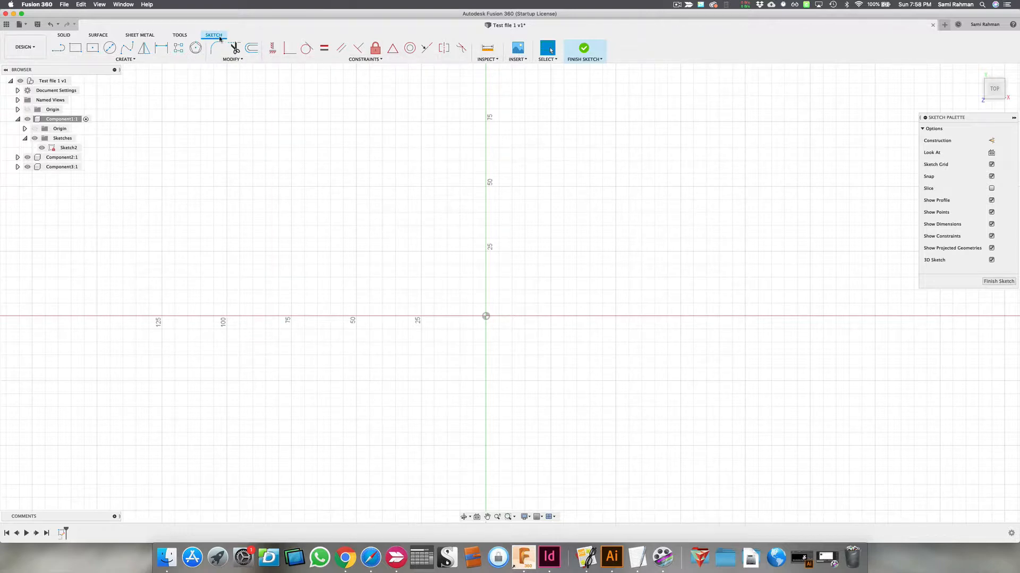
click(64, 36)
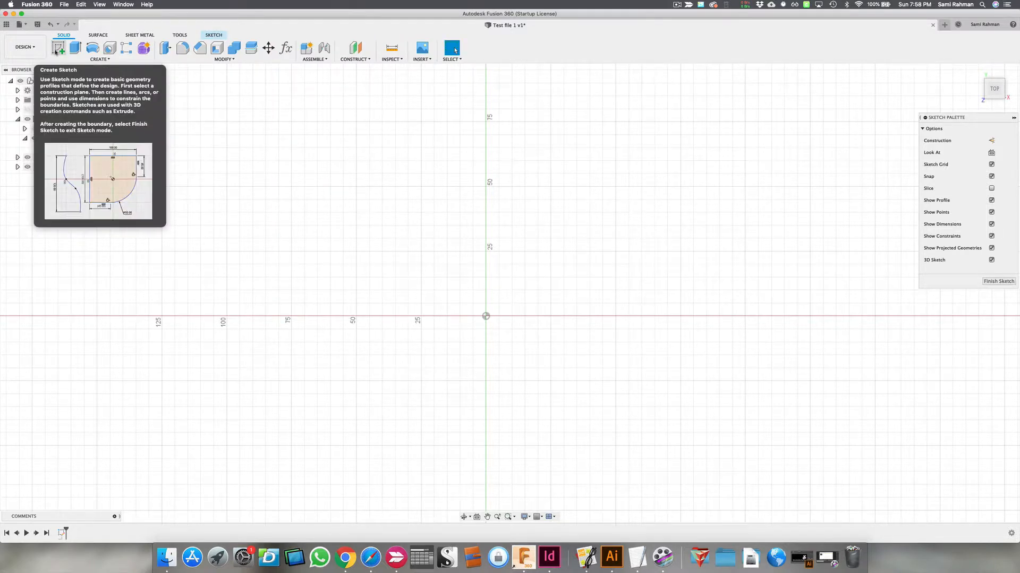
click(215, 36)
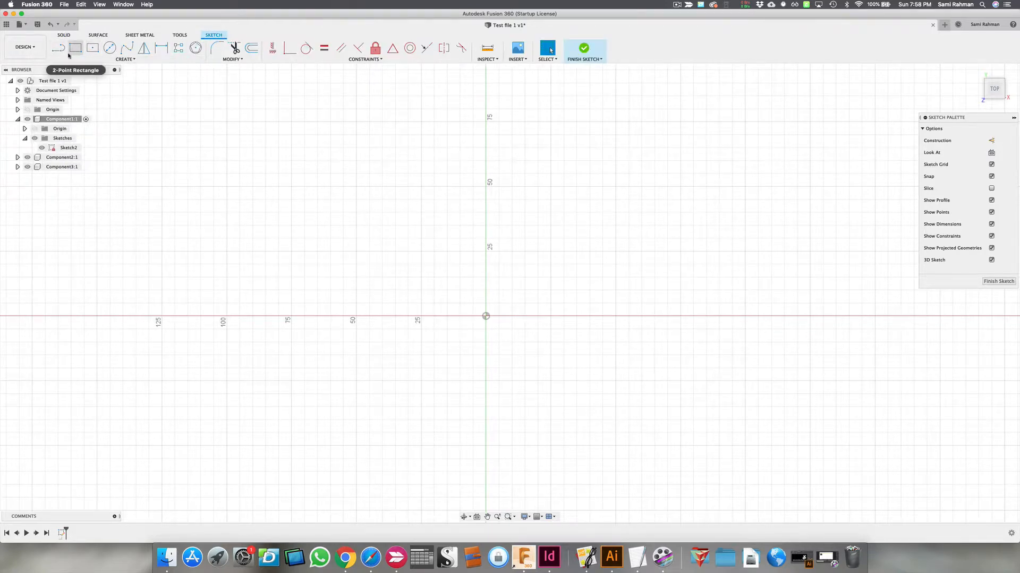
click(132, 60)
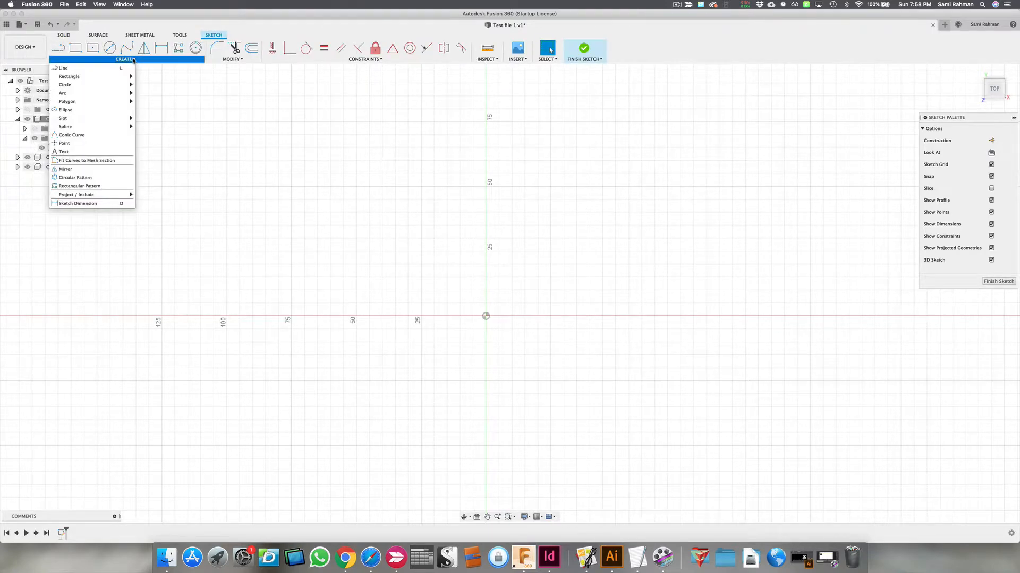
click(233, 60)
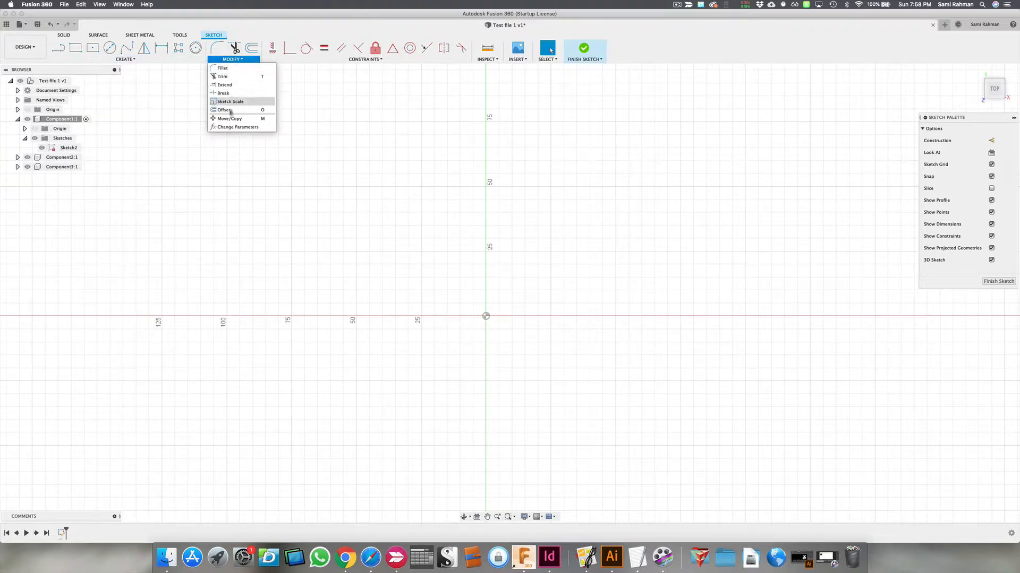
click(383, 60)
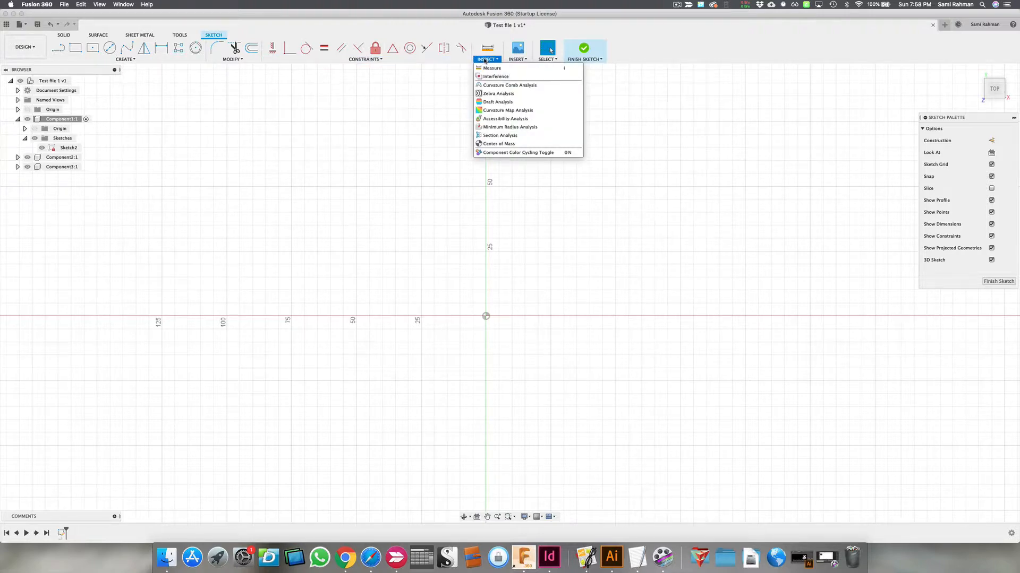
mouse_move(519, 61)
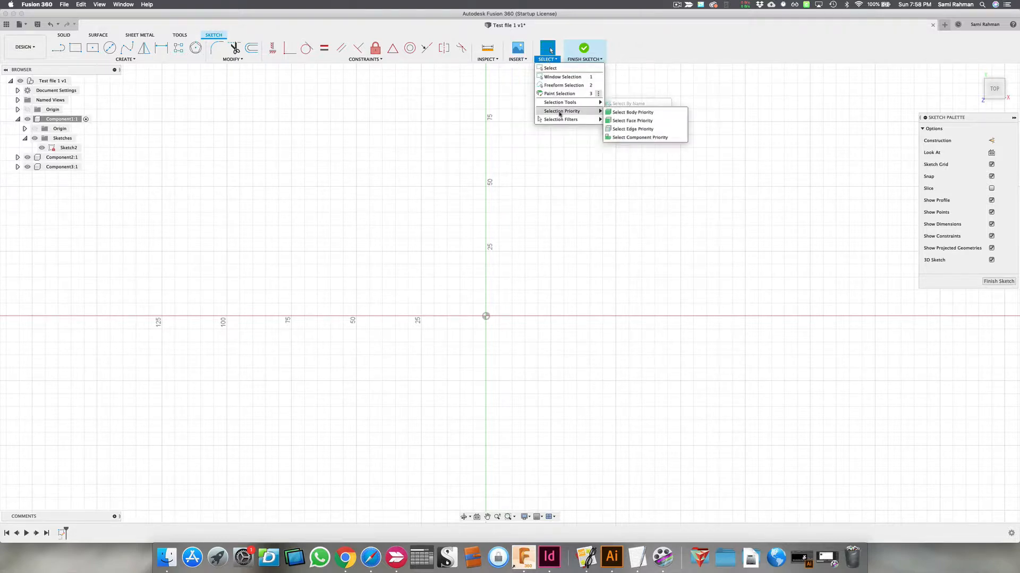
mouse_move(593, 60)
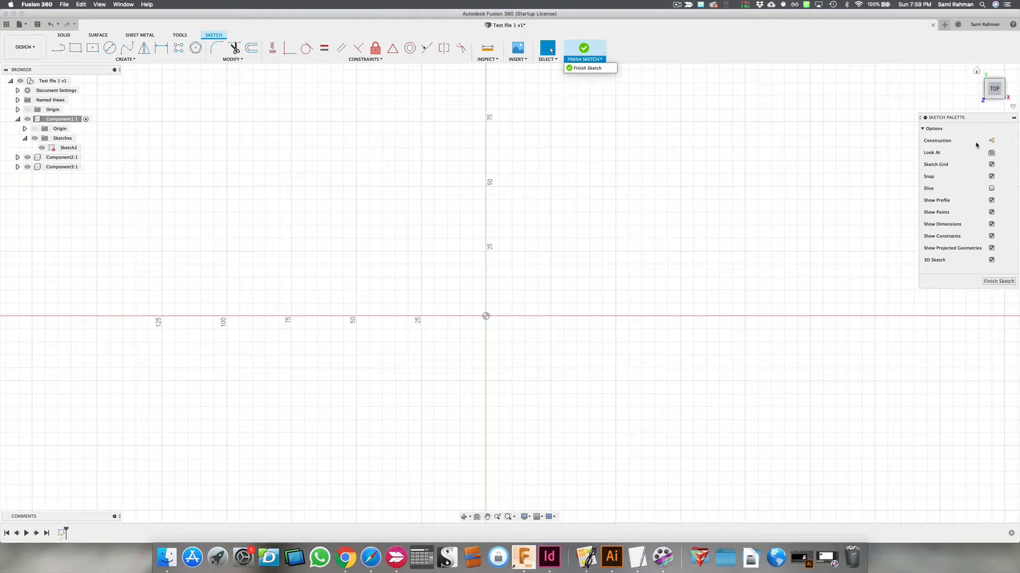
click(125, 59)
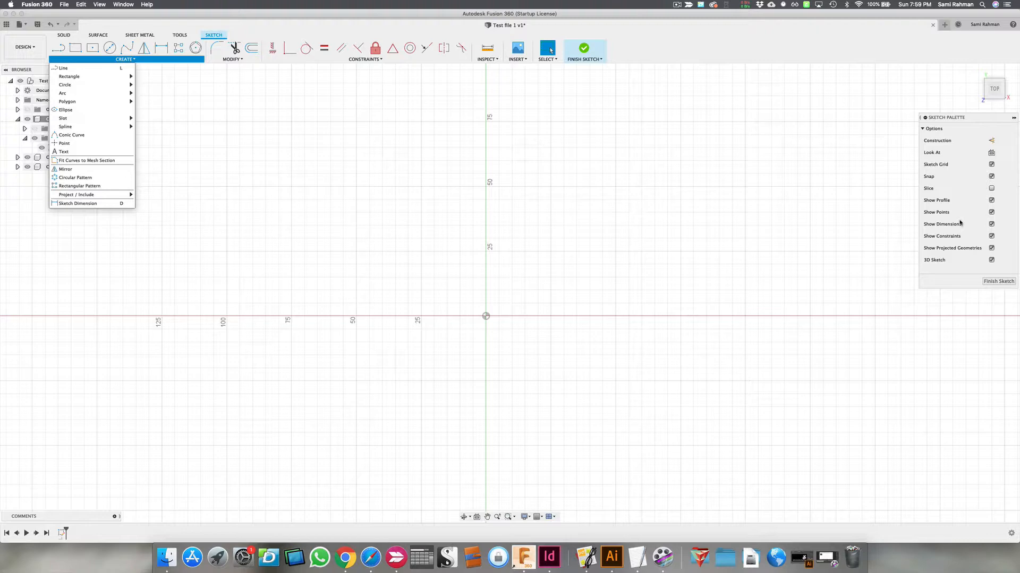
click(252, 218)
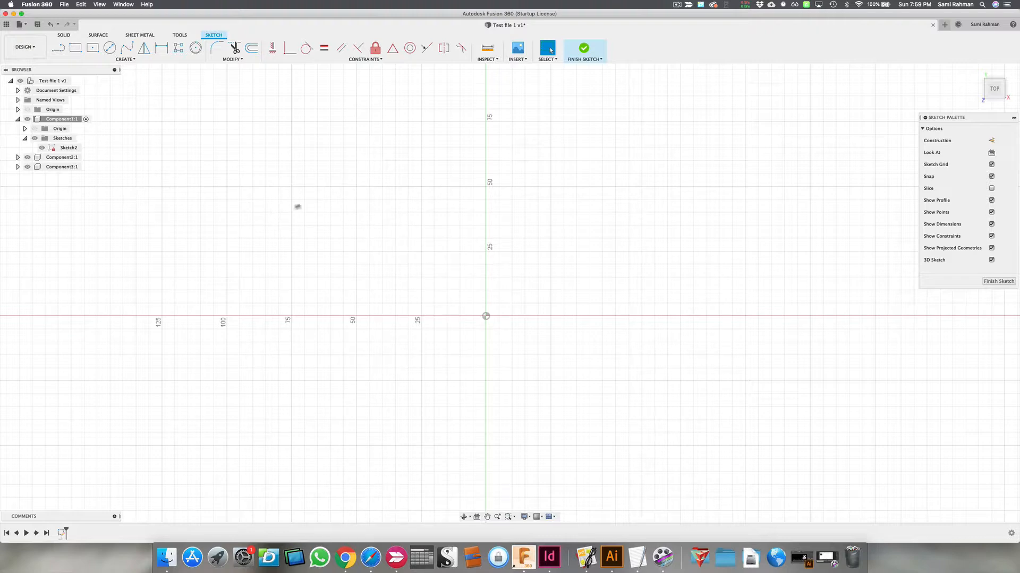
right_click(343, 188)
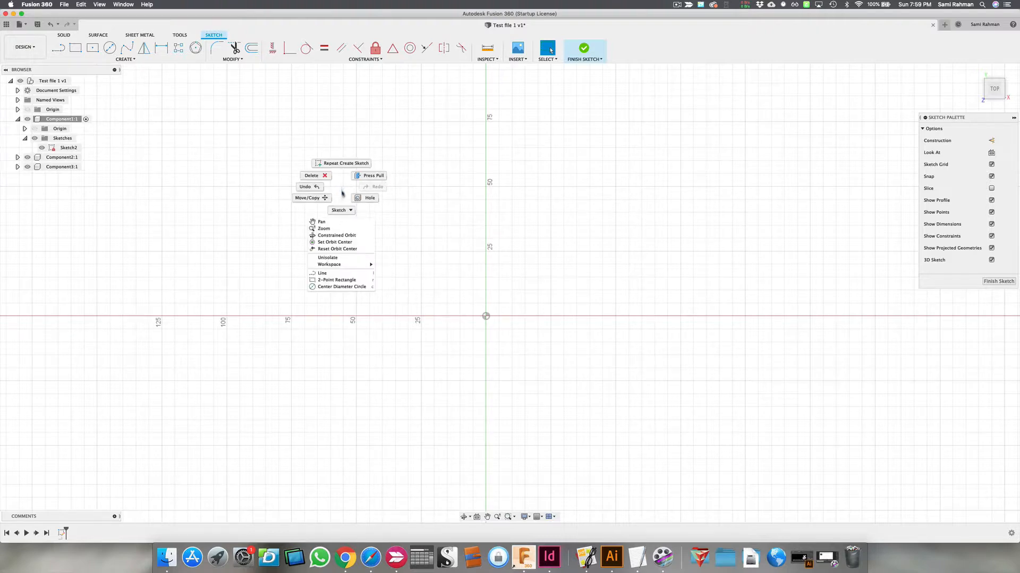
click(340, 189)
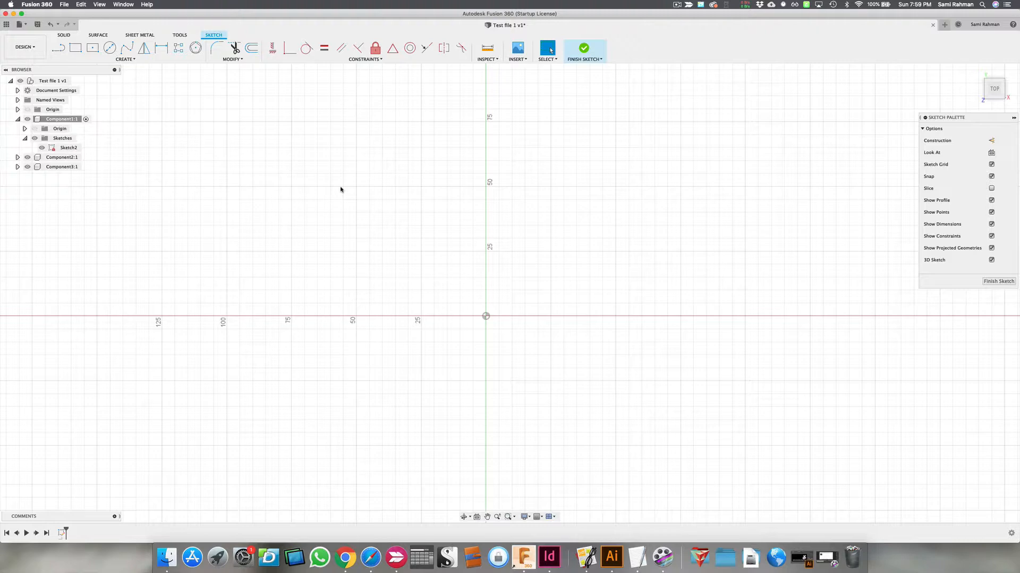
right_click(341, 189)
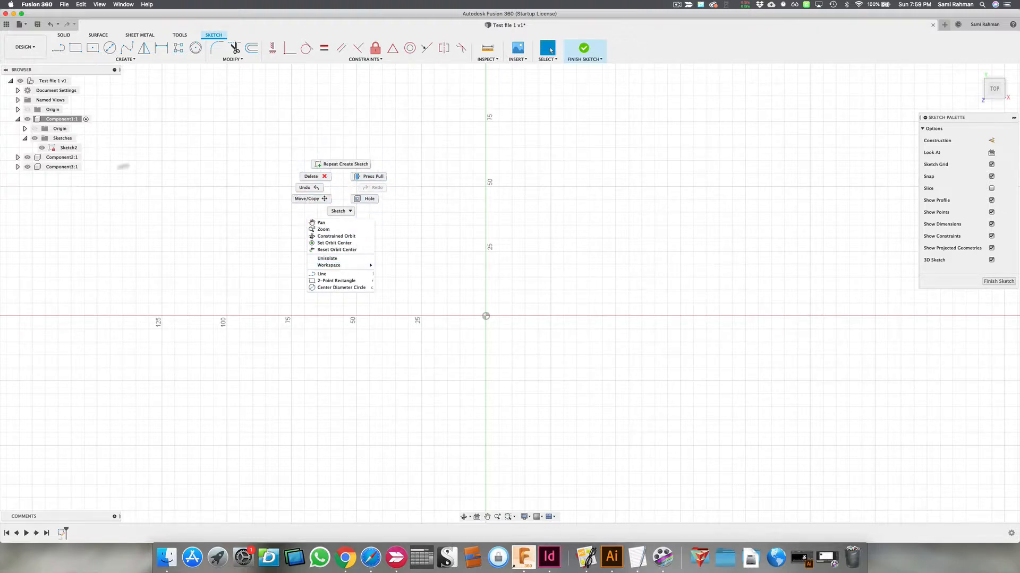
click(205, 145)
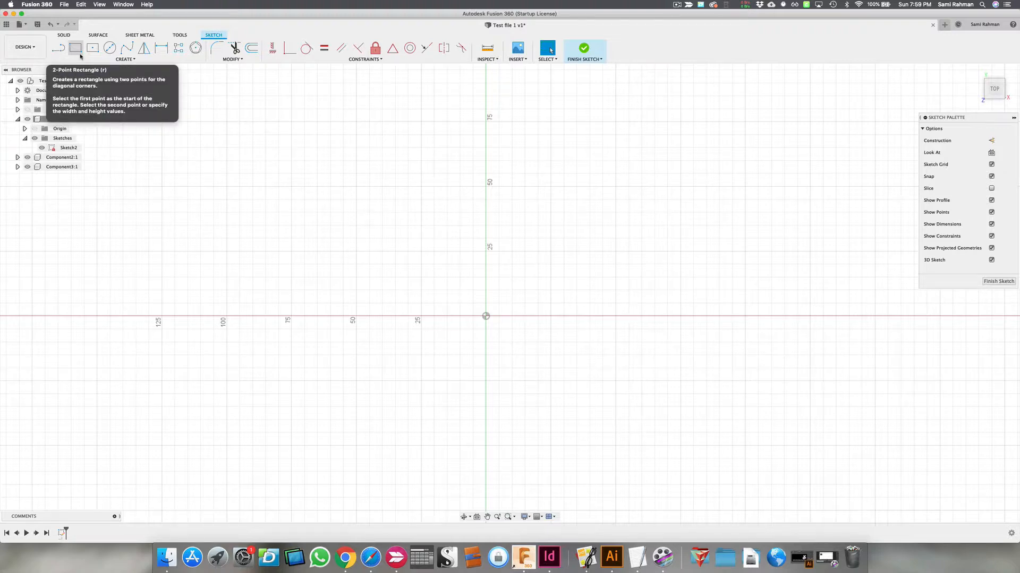
- Sketch a 2-point rectangle about 50 mm wide and 25 mm high, horizontally centred about 25 mm above the origin
click(122, 59)
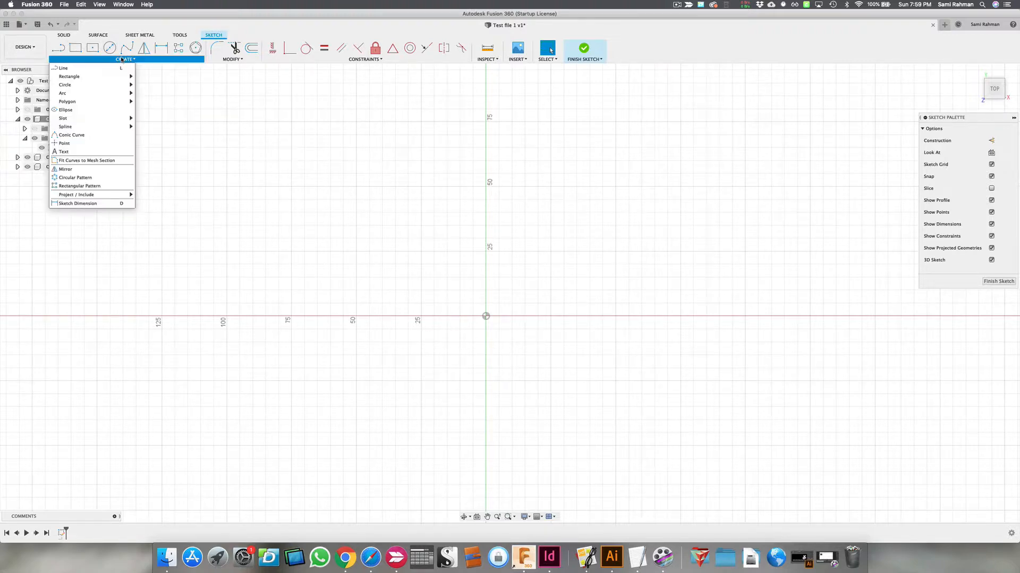
mouse_move(74, 77)
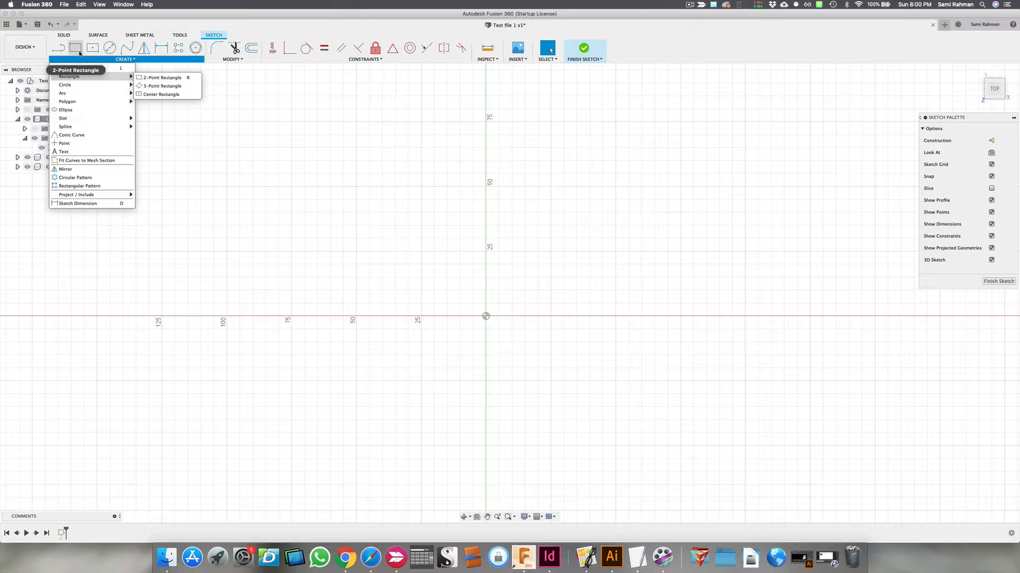
click(75, 49)
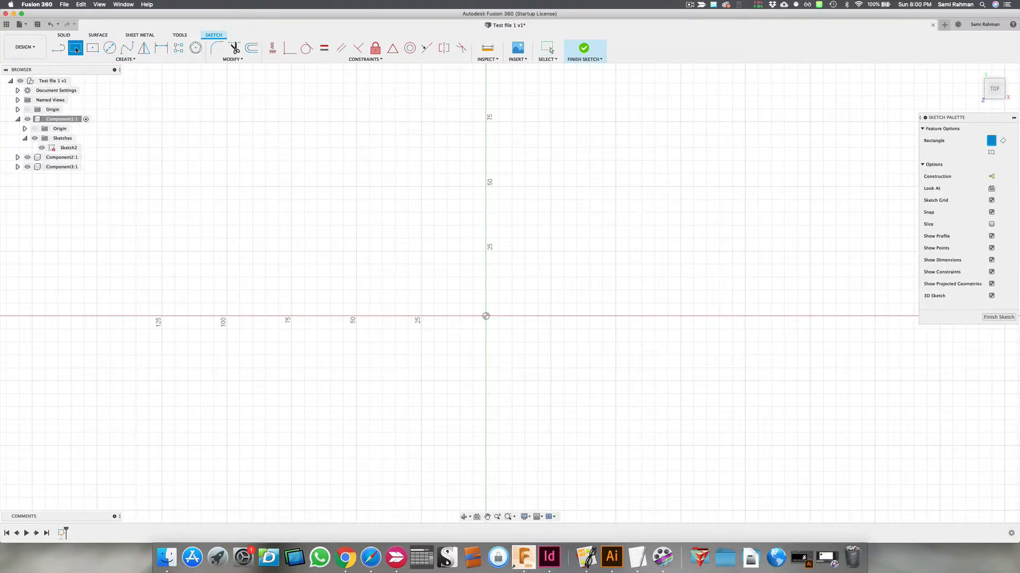
click(421, 186)
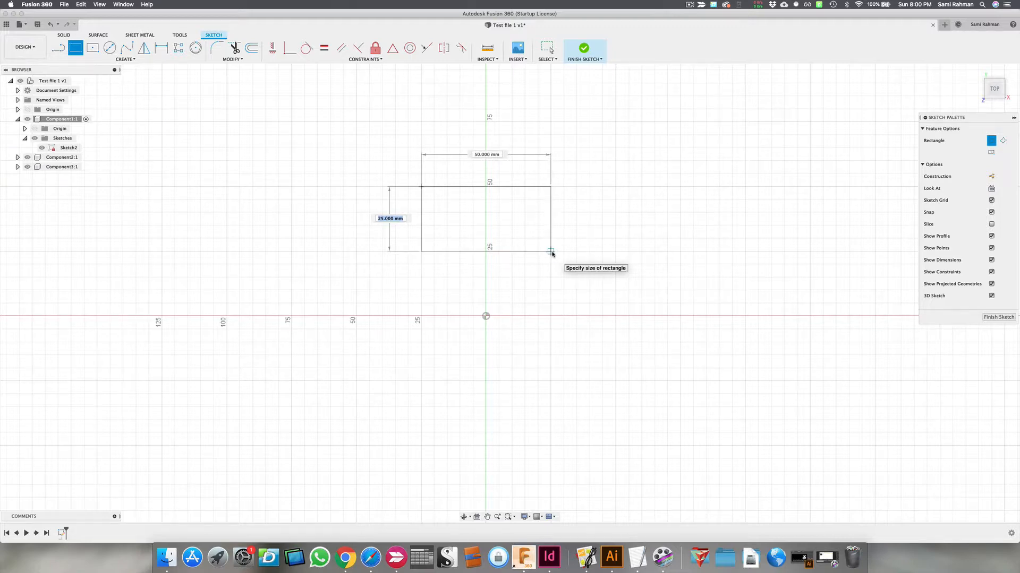
click(550, 252)
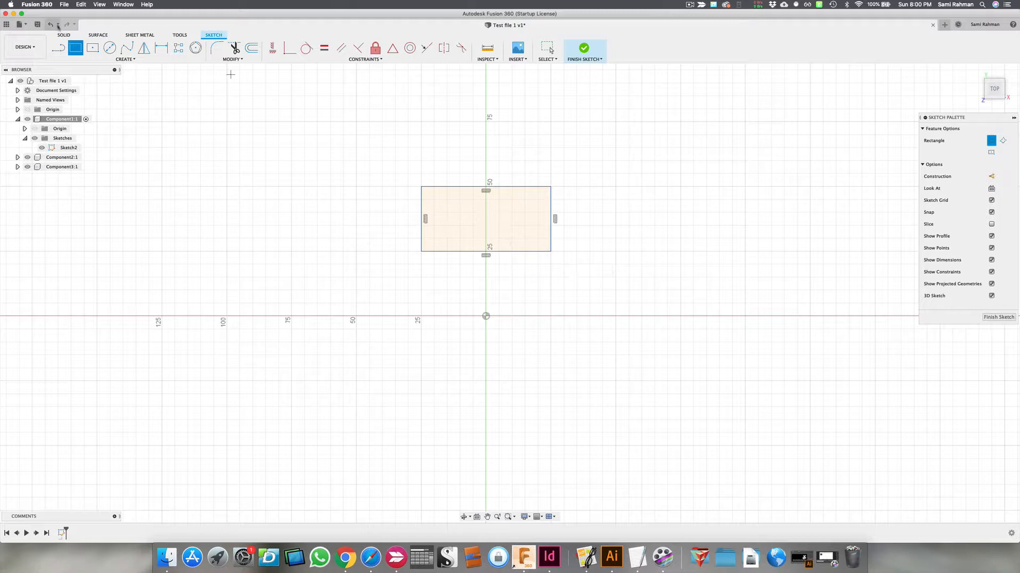
- Sketch a 50 mm by 50 mm center rectangle centred on the origin
click(91, 49)
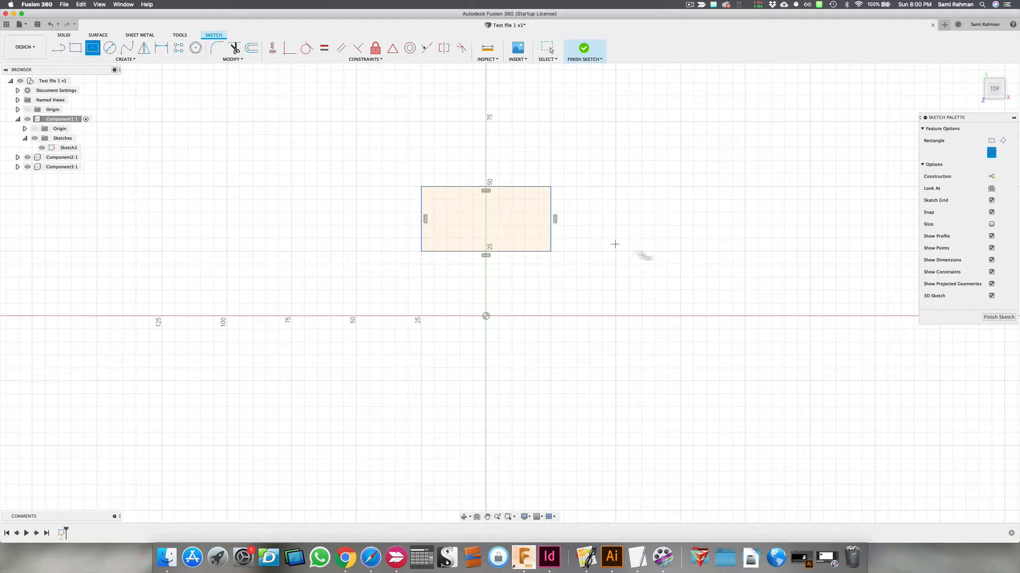
click(486, 317)
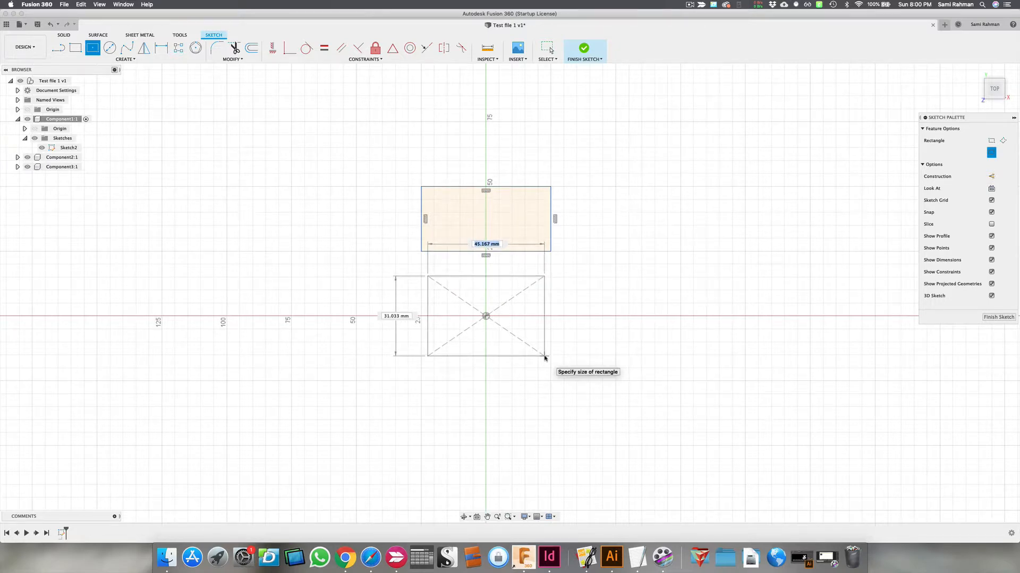
text(50)
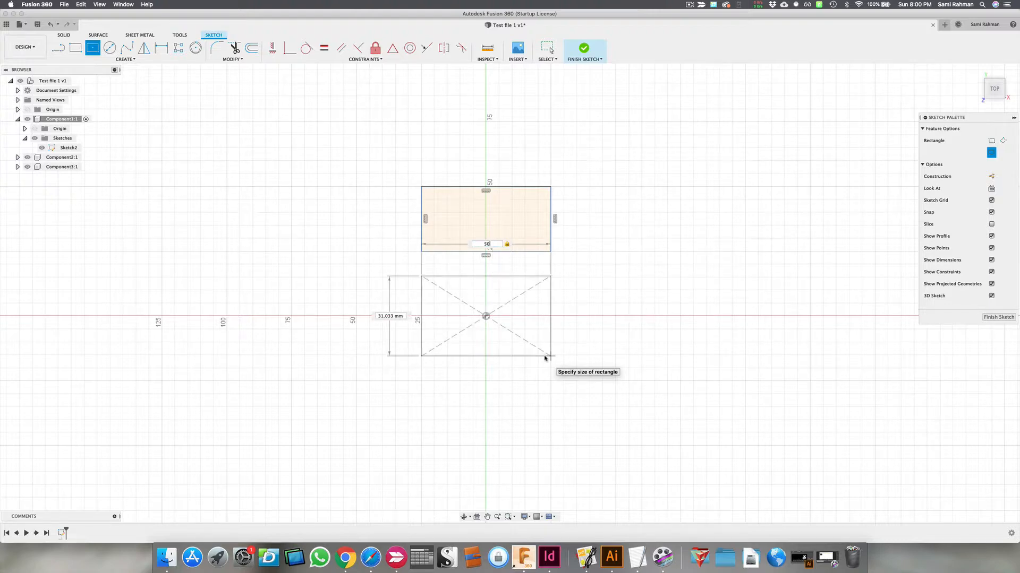
key(Tab)
text(50)
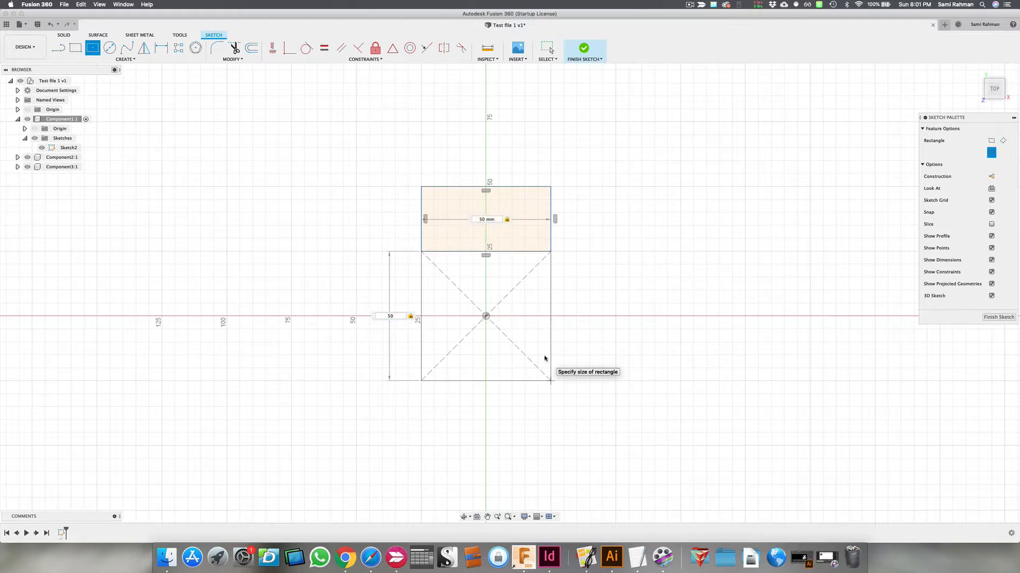
key(Return)
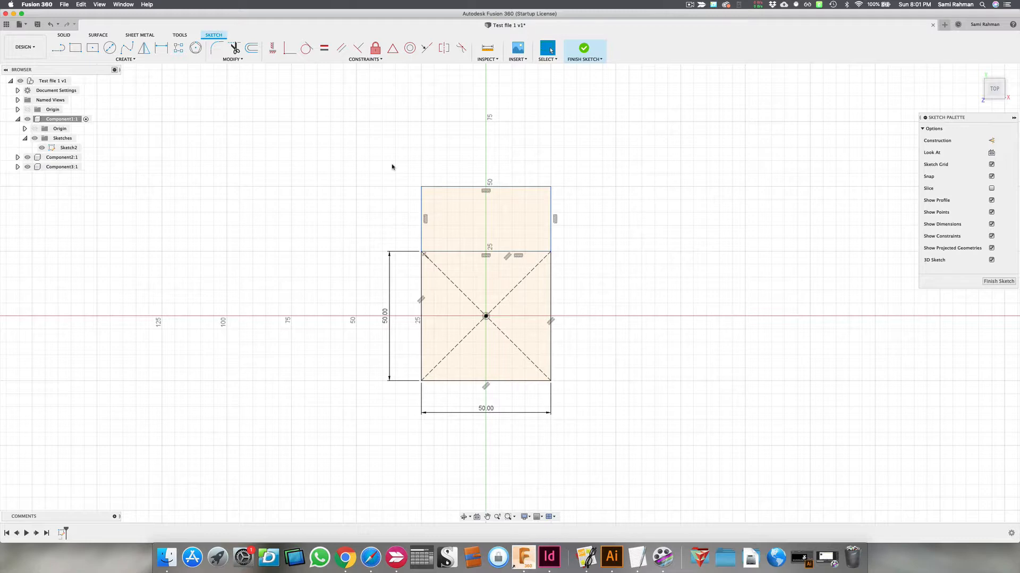
- Window-select both rectangles together with their dimensions by fully enclosing them, and clear the selection
drag(388, 164, 589, 432)
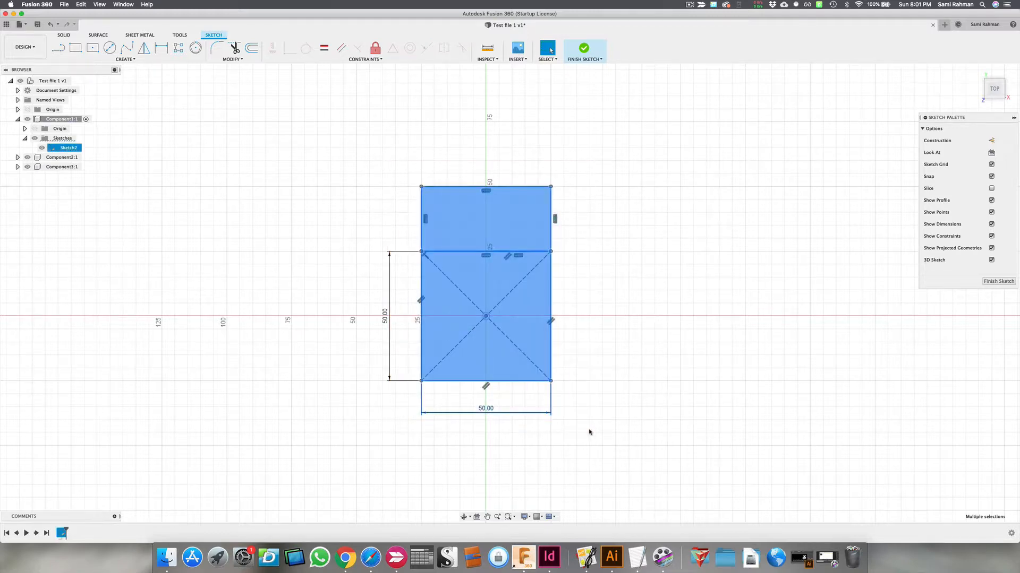
click(348, 118)
mouse_move(362, 140)
mouse_down()
mouse_move(546, 418)
mouse_move(580, 437)
mouse_move(371, 183)
mouse_move(361, 141)
mouse_move(609, 469)
mouse_move(494, 460)
mouse_move(368, 396)
mouse_move(357, 197)
mouse_up()
drag(355, 144, 634, 440)
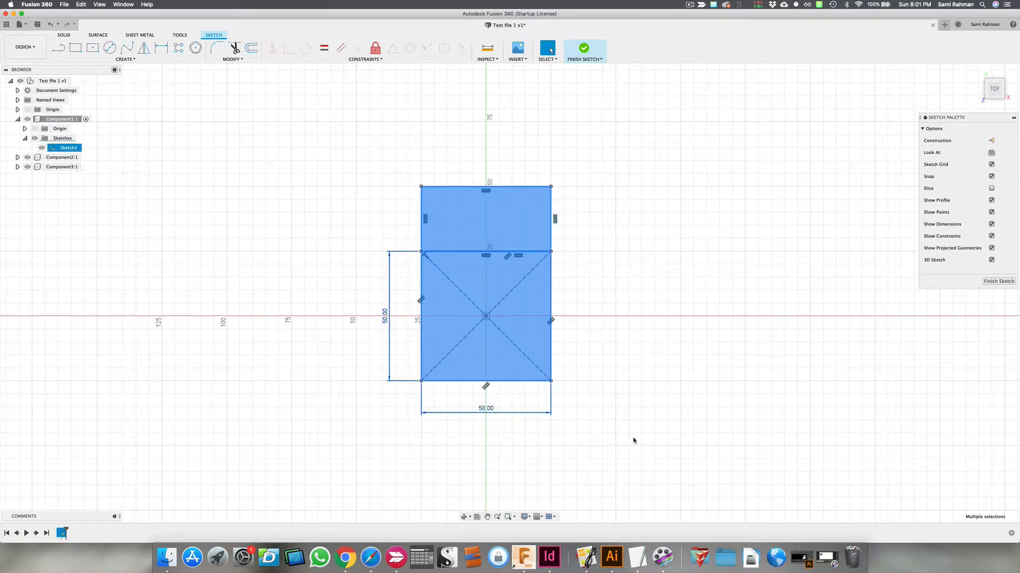
click(351, 227)
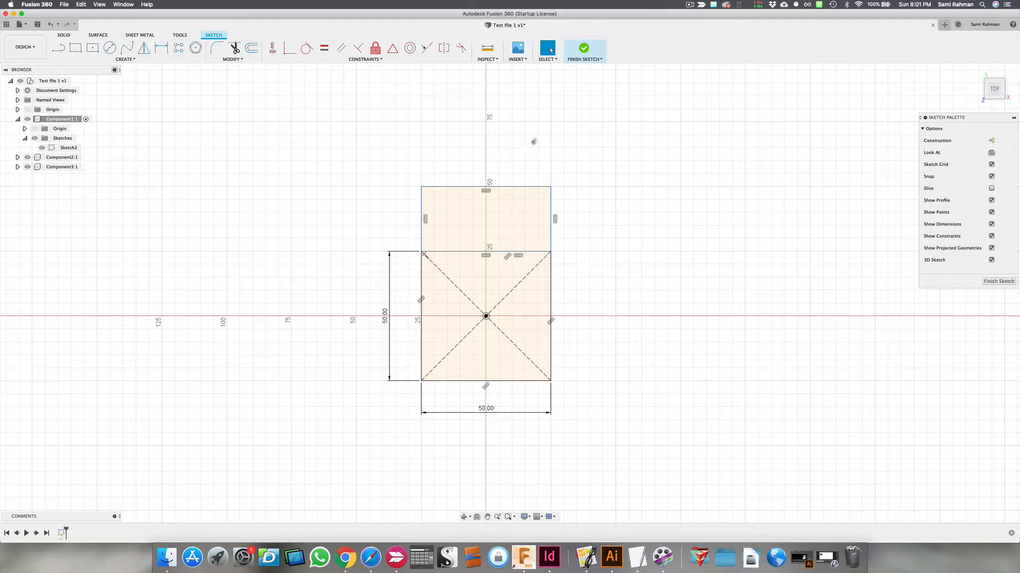
- Crossing-select the geometry from the right side, compare it with a window selection enclosing only the left edges, and clear the selection
mouse_move(612, 133)
mouse_down()
mouse_move(520, 274)
mouse_move(517, 419)
mouse_up()
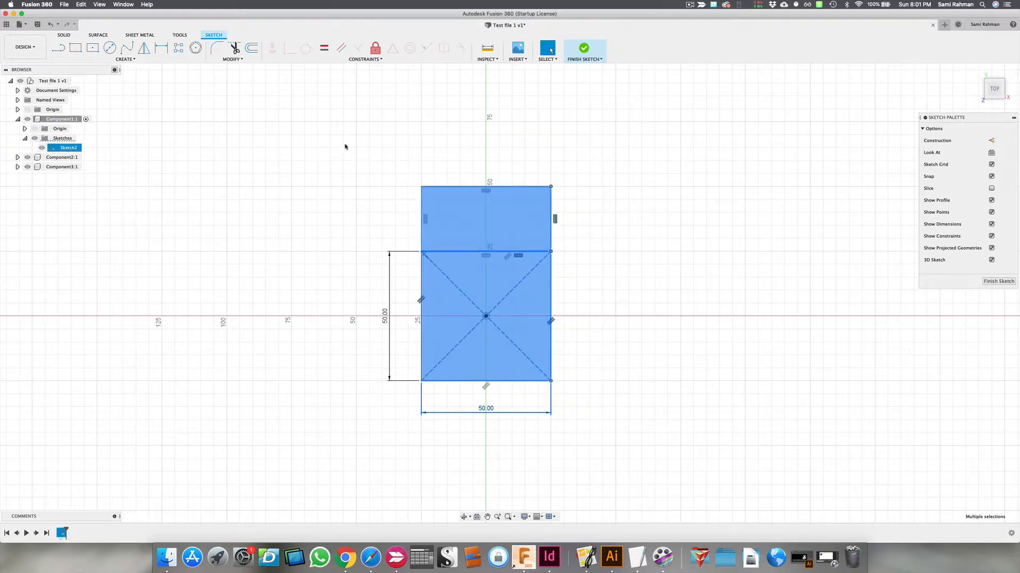
click(378, 136)
mouse_move(377, 136)
mouse_down()
mouse_move(464, 425)
mouse_move(440, 429)
mouse_up()
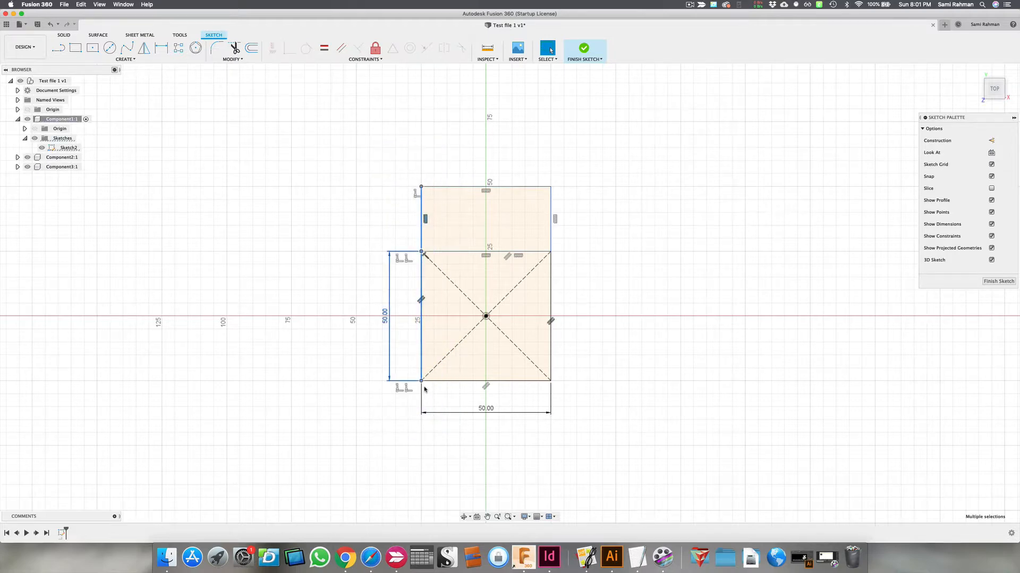
click(605, 152)
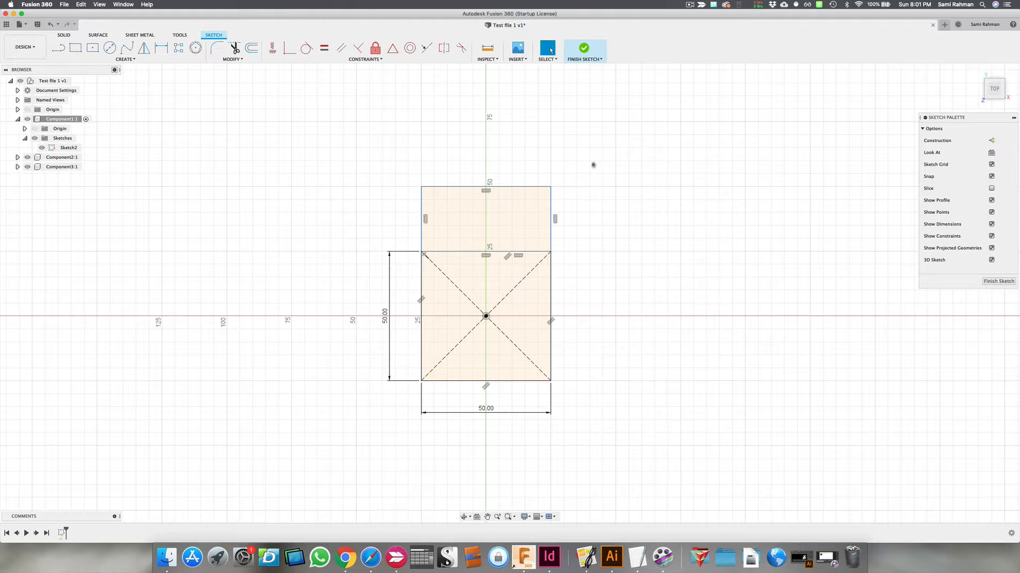
- Crossing-select the upper rectangle's top-right corner and the corner it shares with the square, clearing each selection
drag(589, 134, 537, 207)
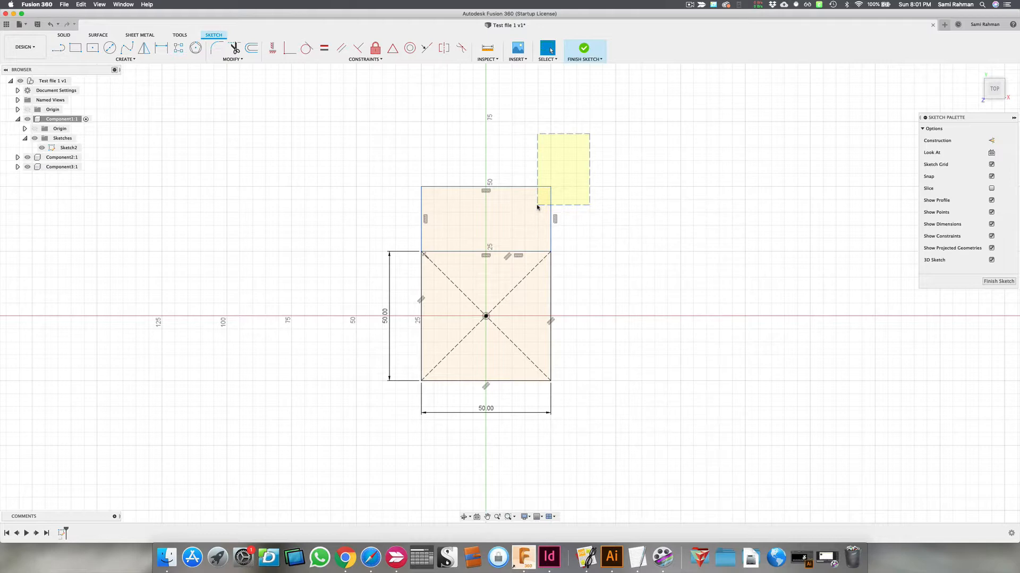
drag(537, 205, 537, 206)
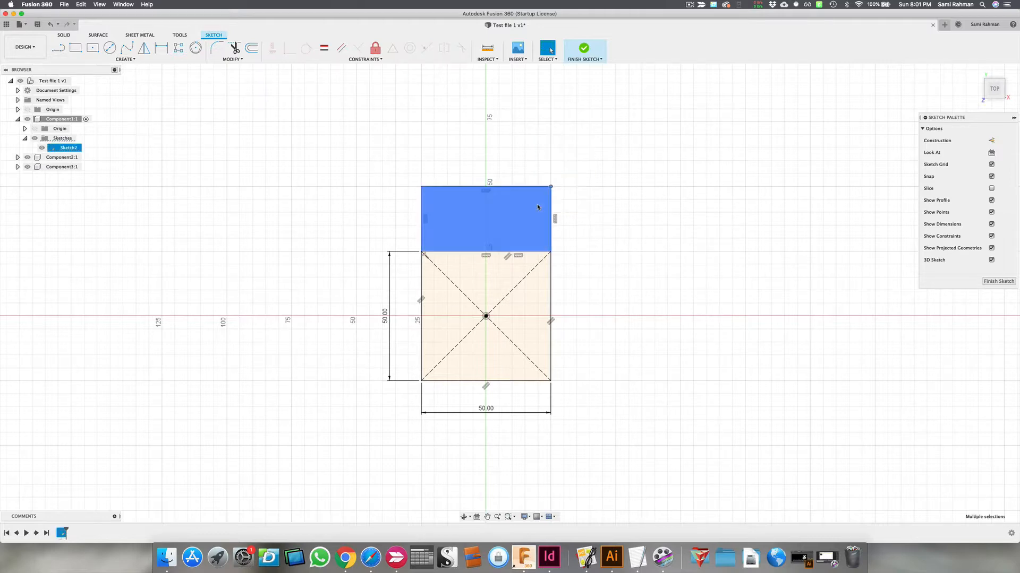
click(592, 167)
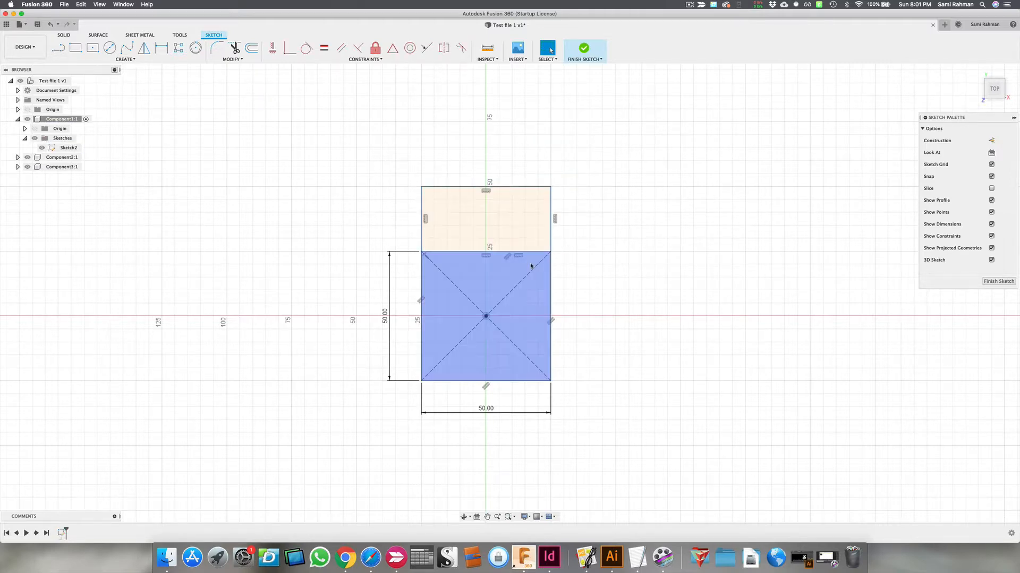
drag(581, 235, 526, 276)
click(588, 250)
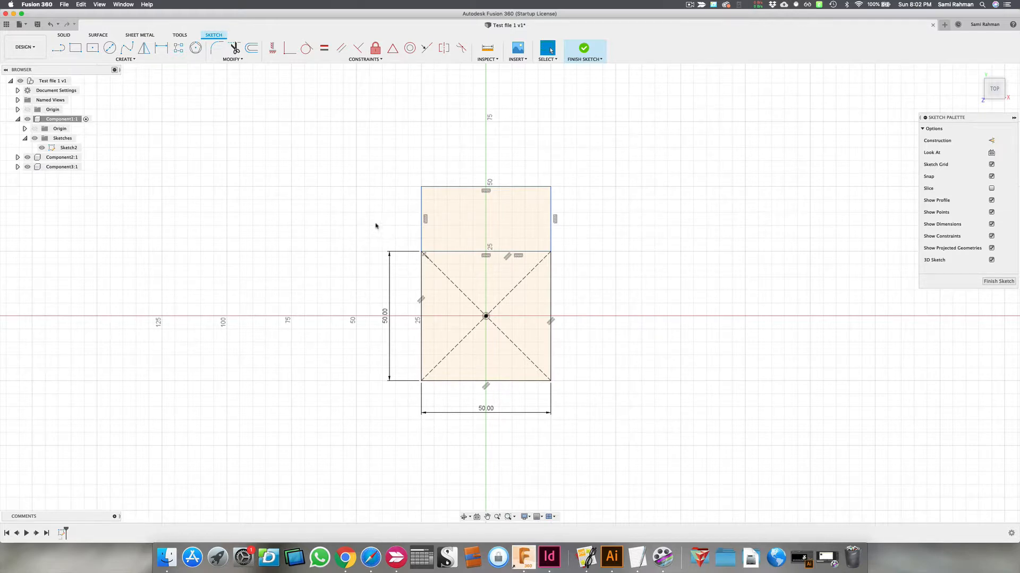
- Window-select around the rectangles' shared left corner, and pick individual corner points and edges of the square one at a time
drag(375, 223, 435, 297)
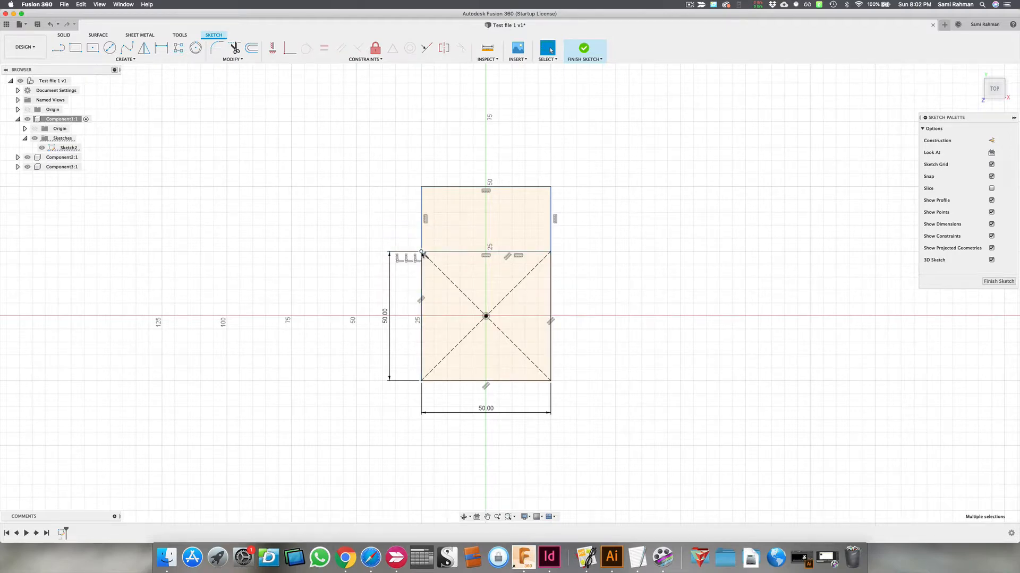
mouse_move(376, 223)
mouse_down()
mouse_move(441, 276)
mouse_move(384, 244)
mouse_up()
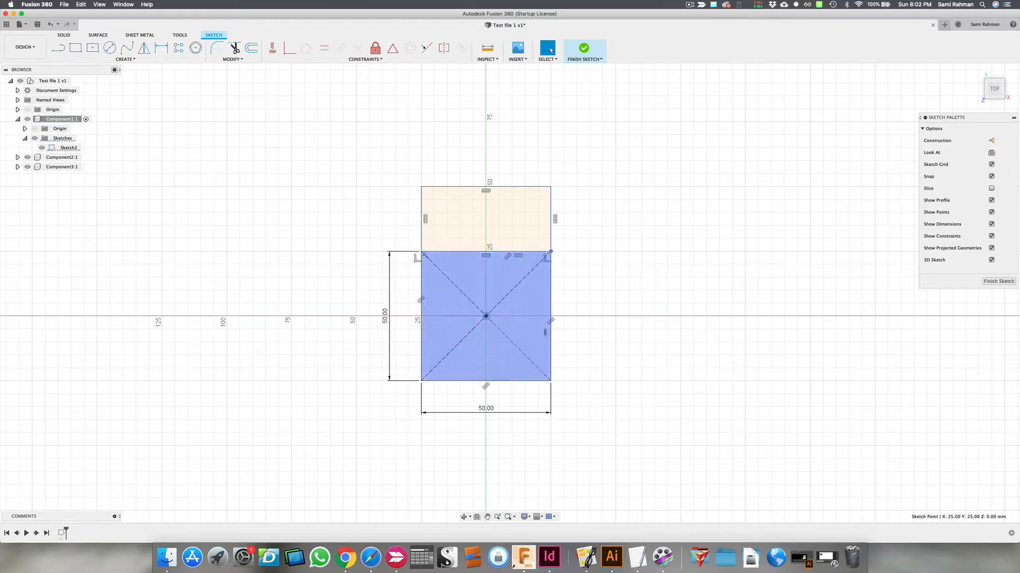
click(421, 380)
click(421, 343)
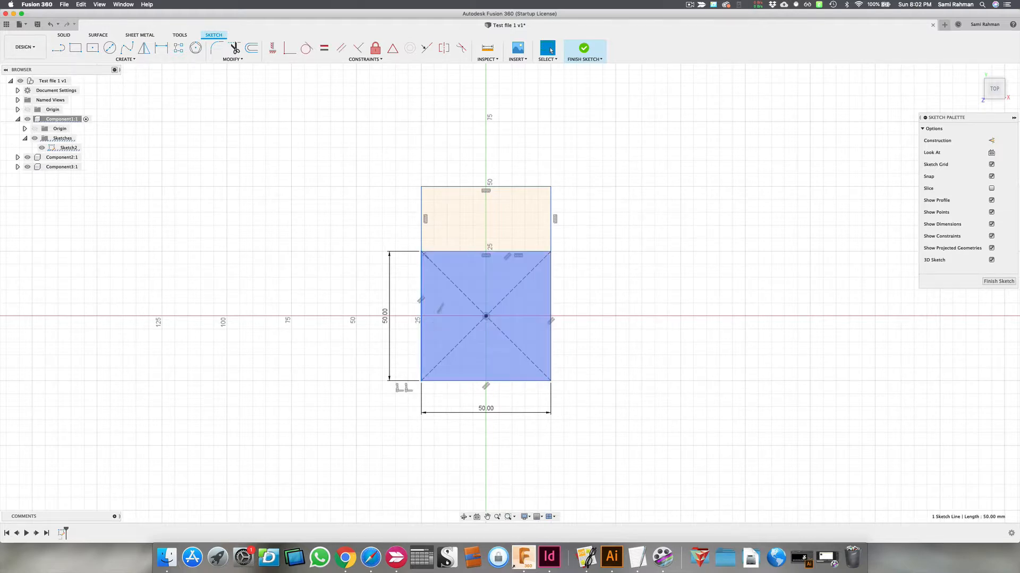
click(466, 251)
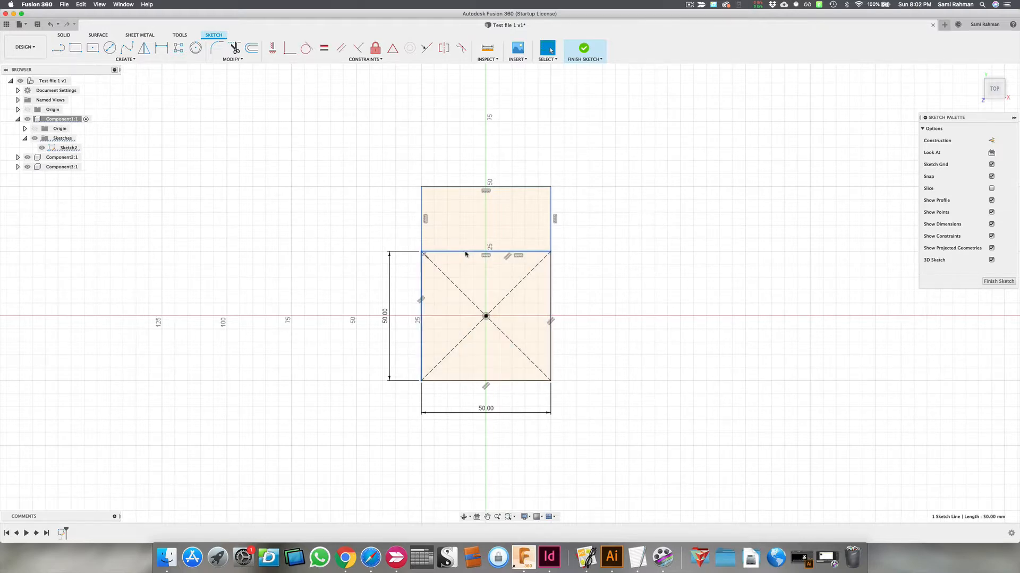
click(548, 296)
click(572, 354)
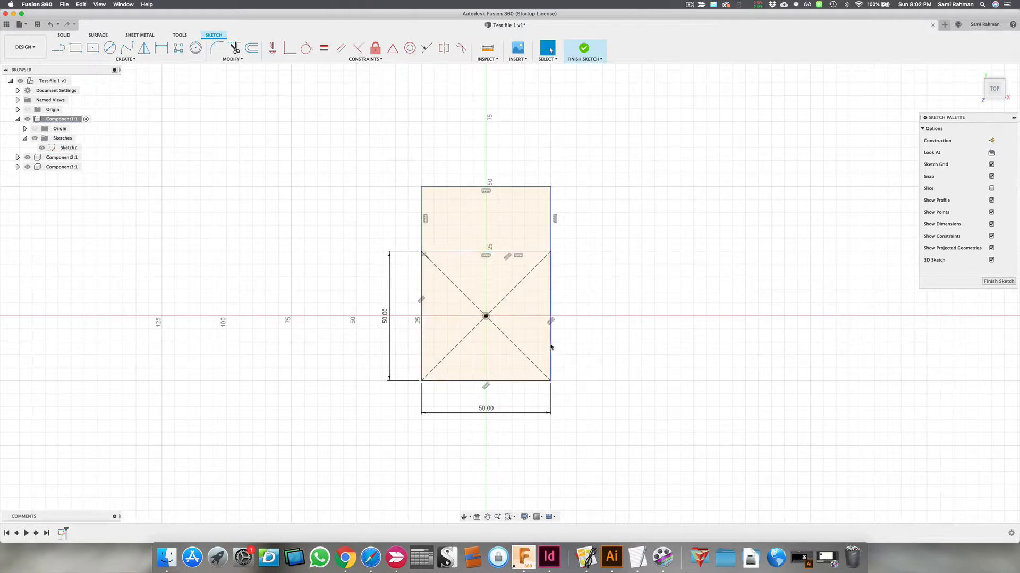
click(505, 380)
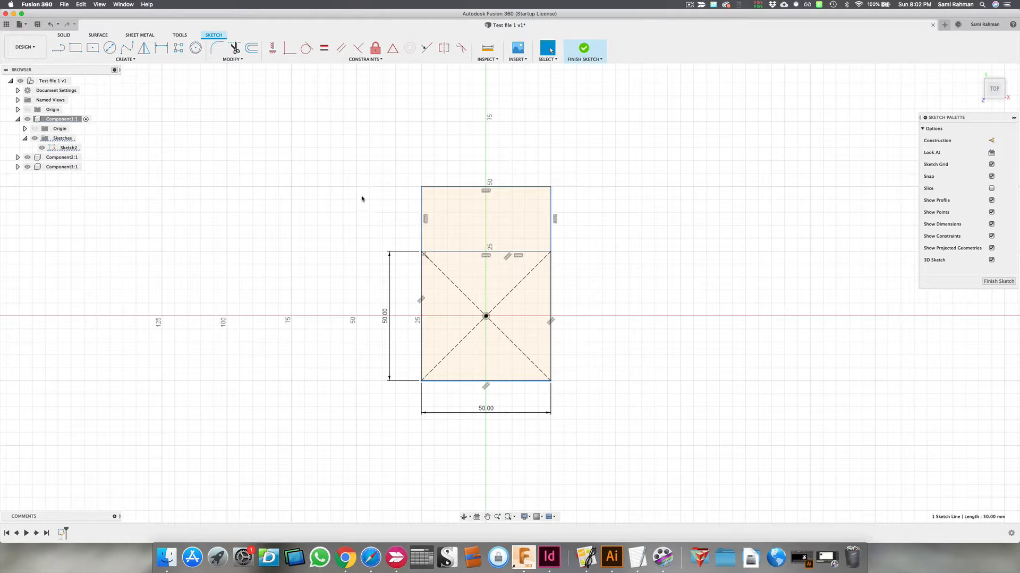
- Window-select the shared left corner, the upper rectangle alone, and the whole sketch in turn
drag(362, 197, 446, 286)
drag(359, 165, 576, 270)
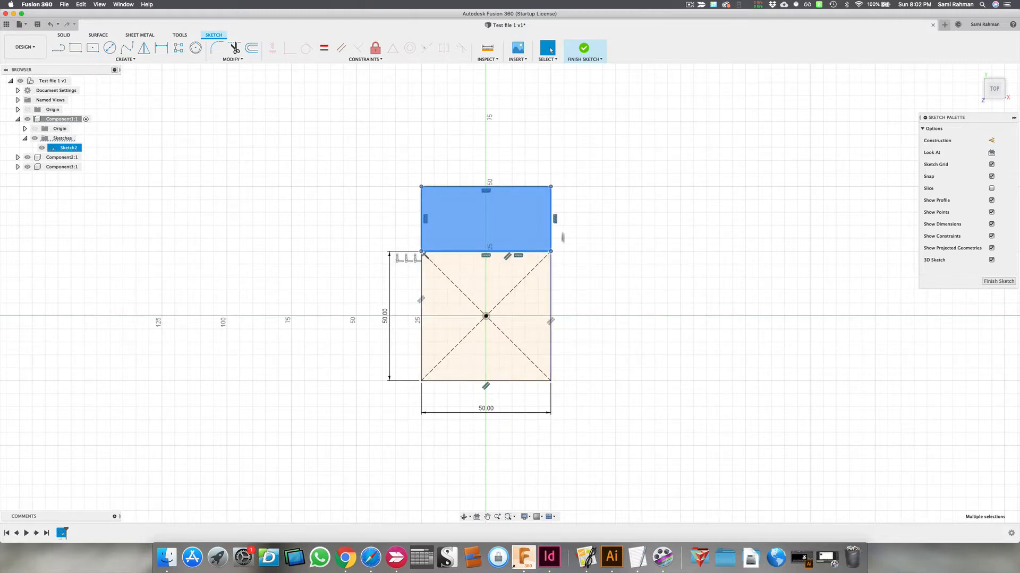
click(325, 175)
drag(614, 126, 579, 249)
mouse_move(289, 125)
mouse_down()
mouse_move(466, 282)
mouse_move(674, 484)
mouse_move(679, 504)
mouse_up()
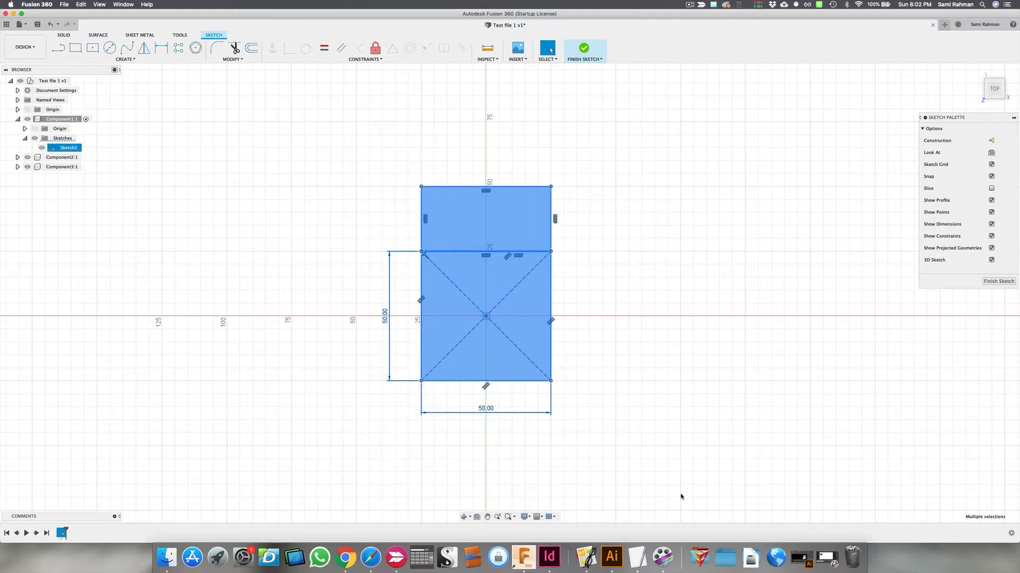
- Show the available commands for the selected Sketch2 geometry, dismiss them, reselect both rectangles and clear the selection
right_click(71, 150)
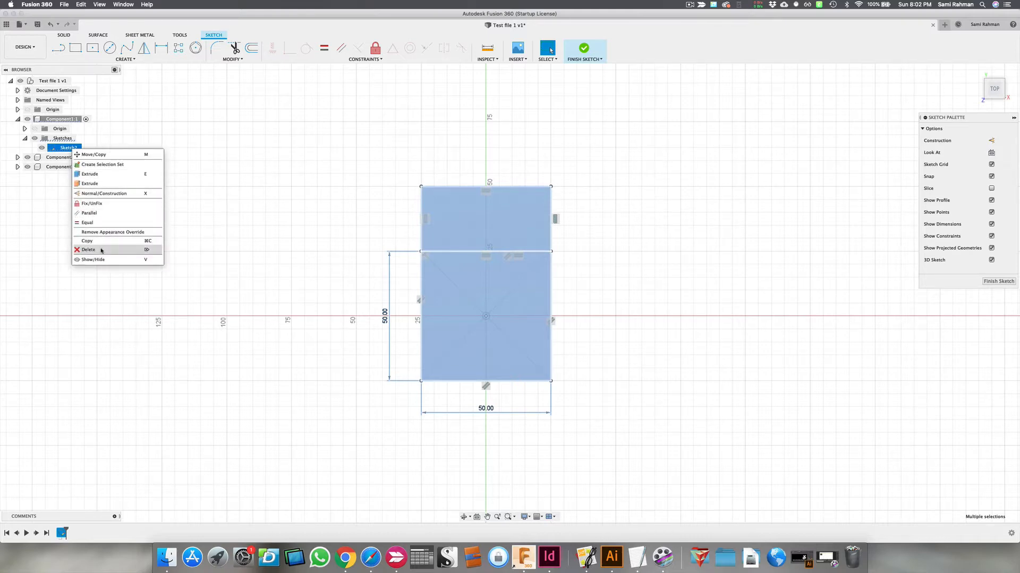
click(297, 190)
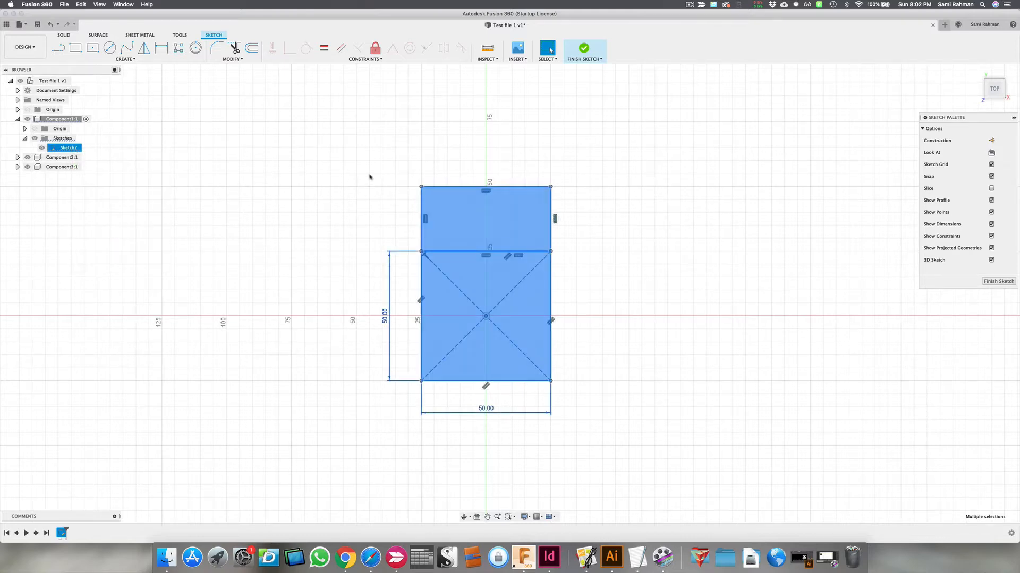
drag(346, 154, 621, 448)
click(619, 446)
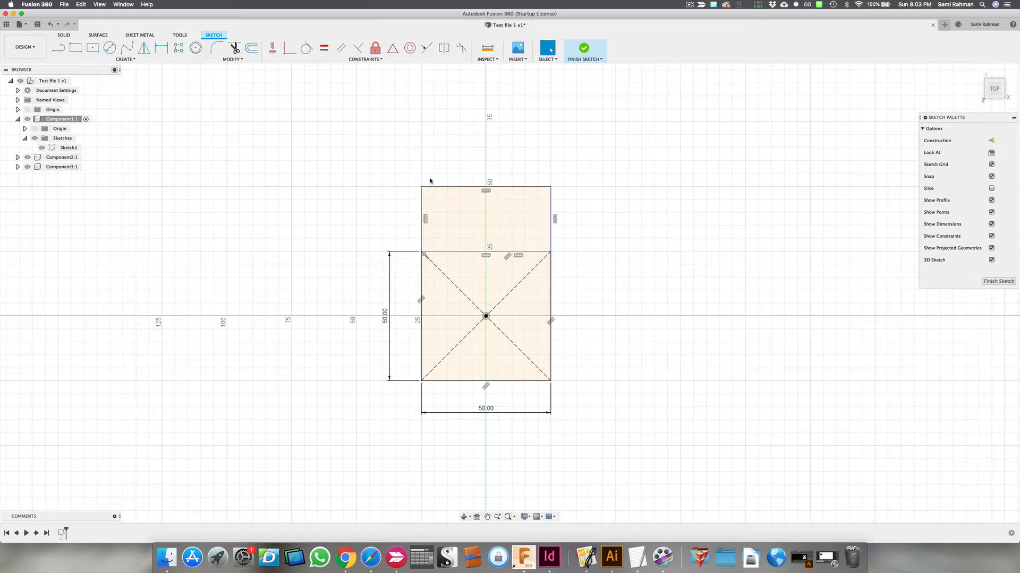
- Dimension the upper rectangle's width between its two vertical edges, placing the dimension above it
click(161, 48)
click(422, 216)
click(551, 217)
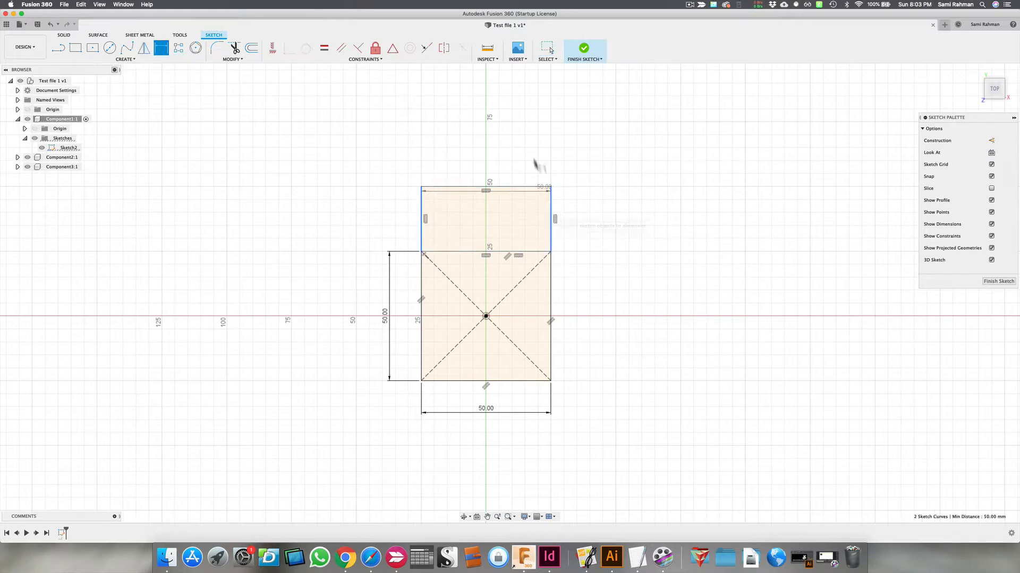
click(531, 125)
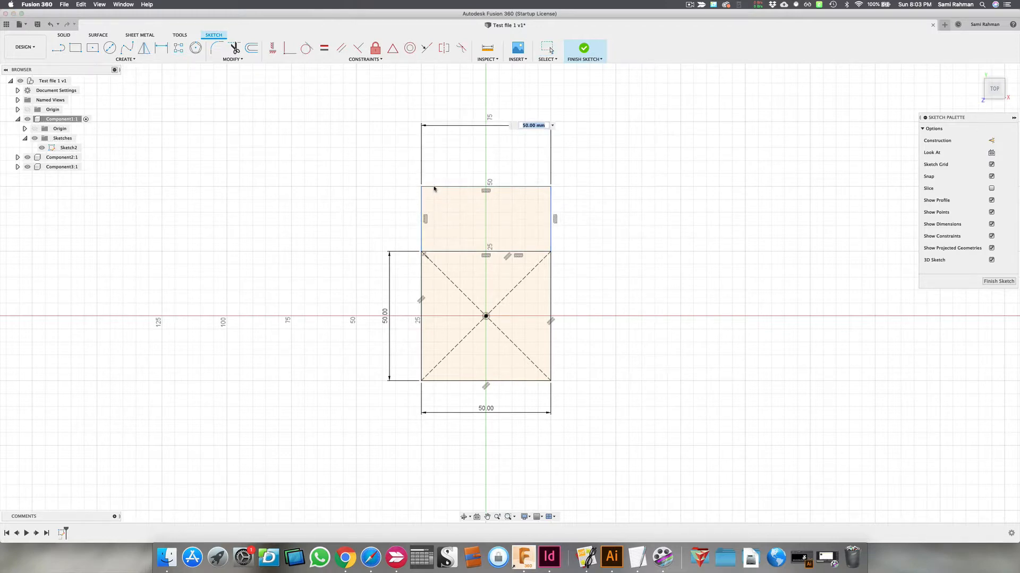
- Dimension the distance from the upper rectangle's top edge to the square's top edge as 35 mm
click(161, 48)
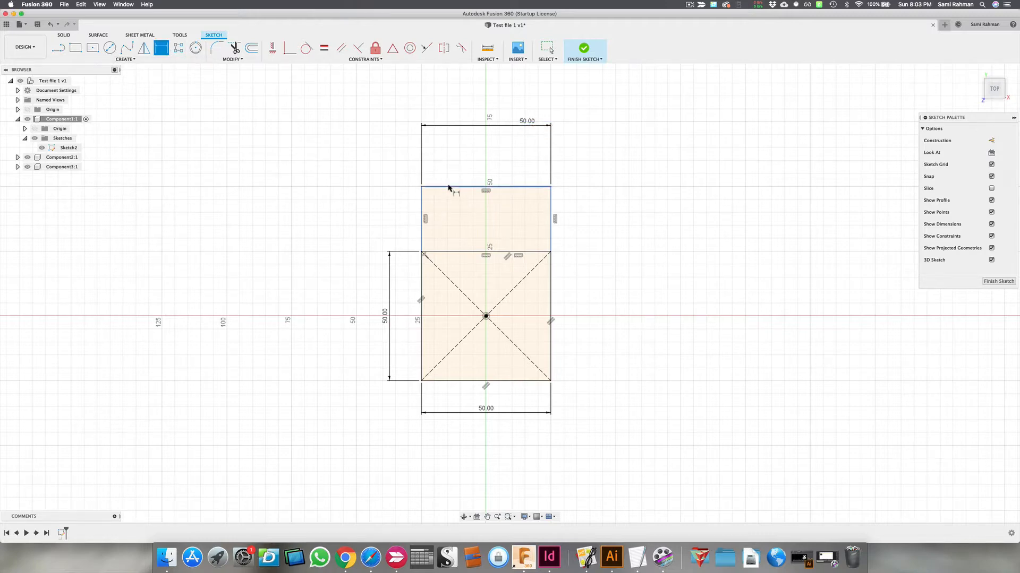
click(449, 187)
click(438, 252)
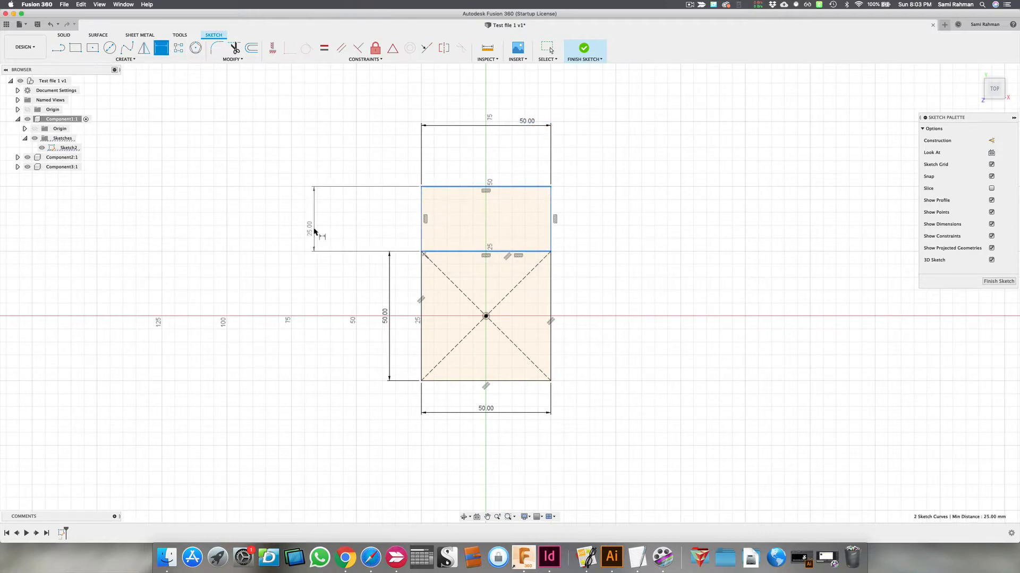
click(314, 231)
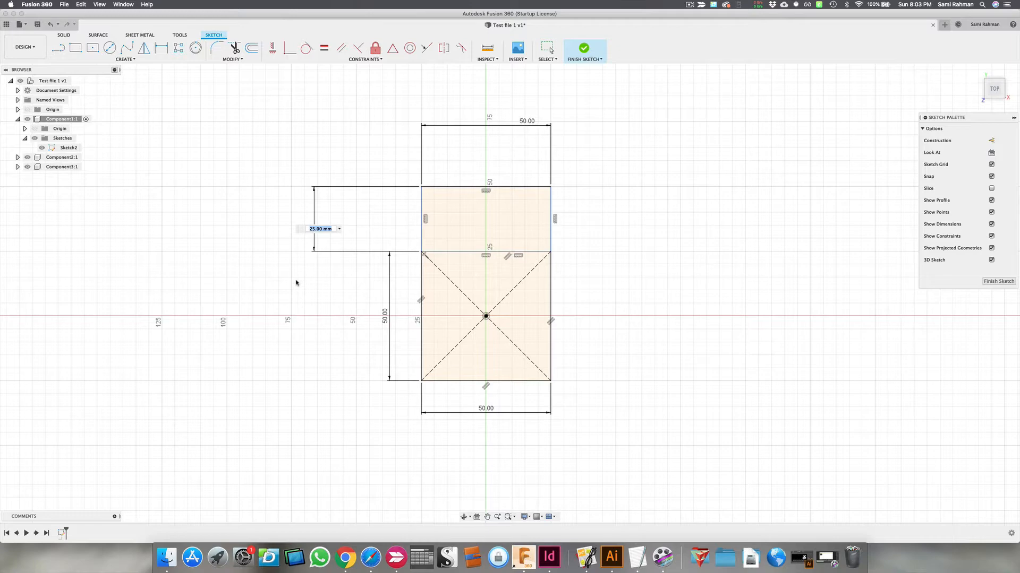
text(35)
key(Return)
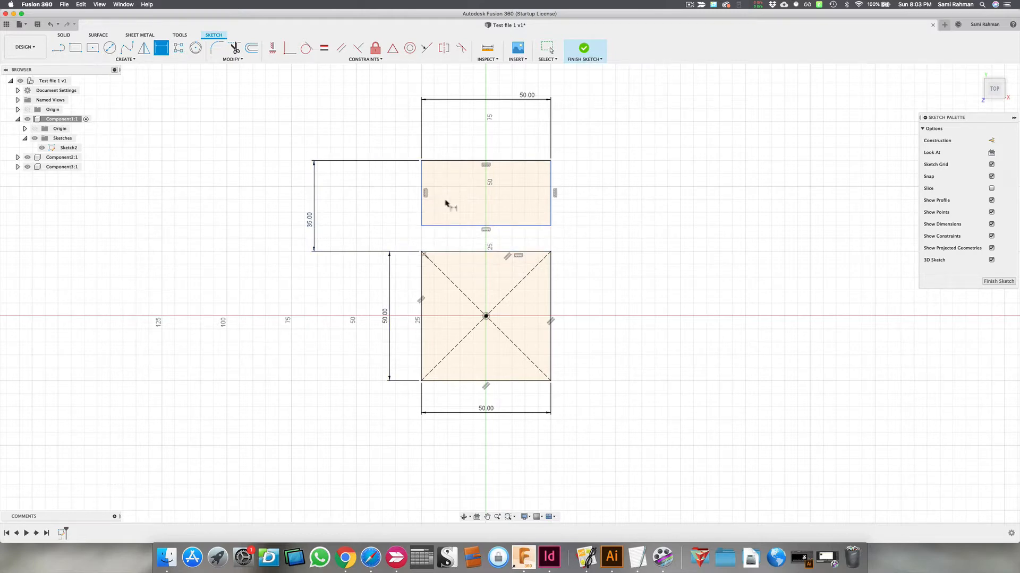
- Dimension the upper rectangle's height between its top and bottom edges as 30 mm
click(551, 220)
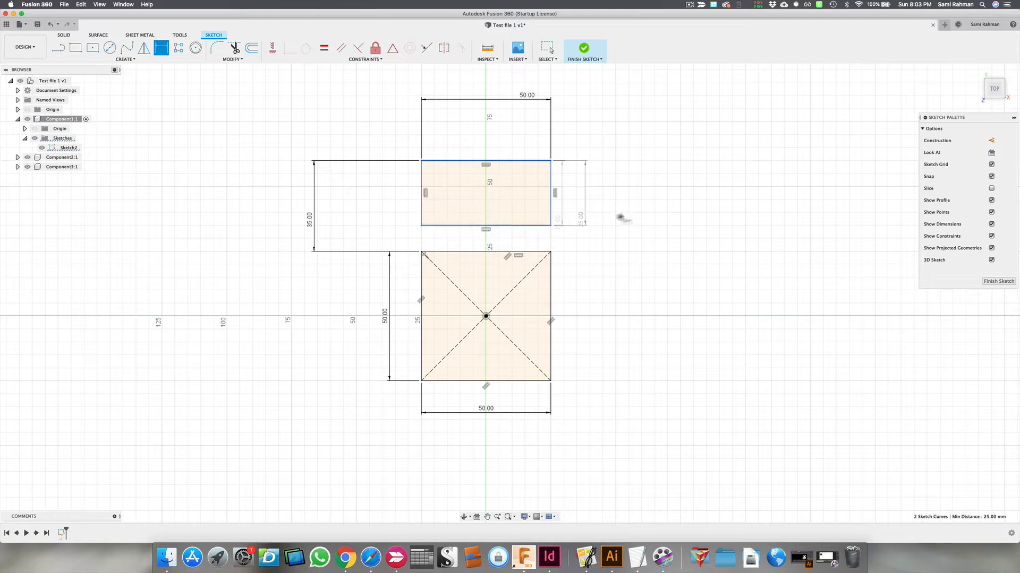
click(622, 215)
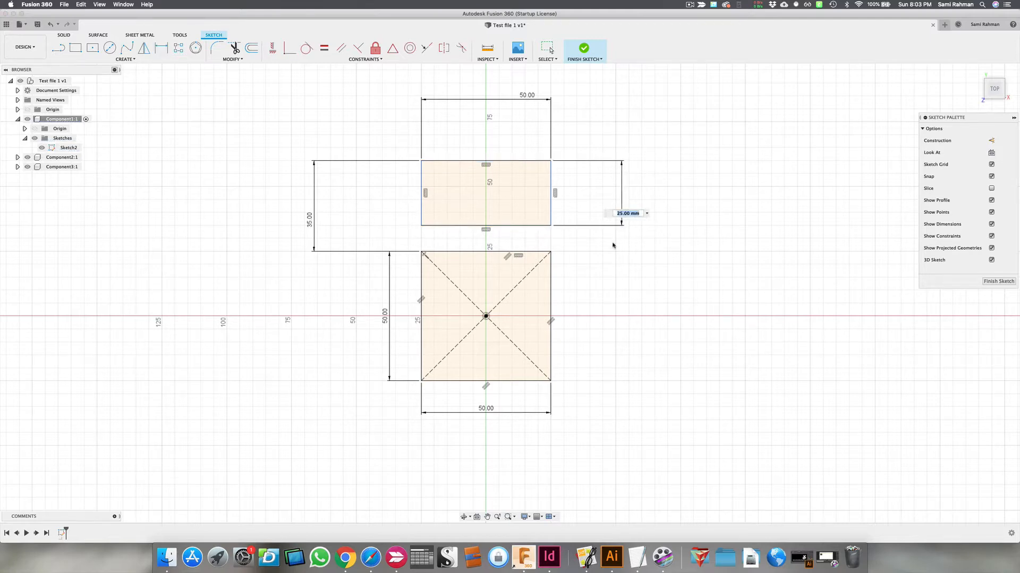
text(60)
text(30)
key(Return)
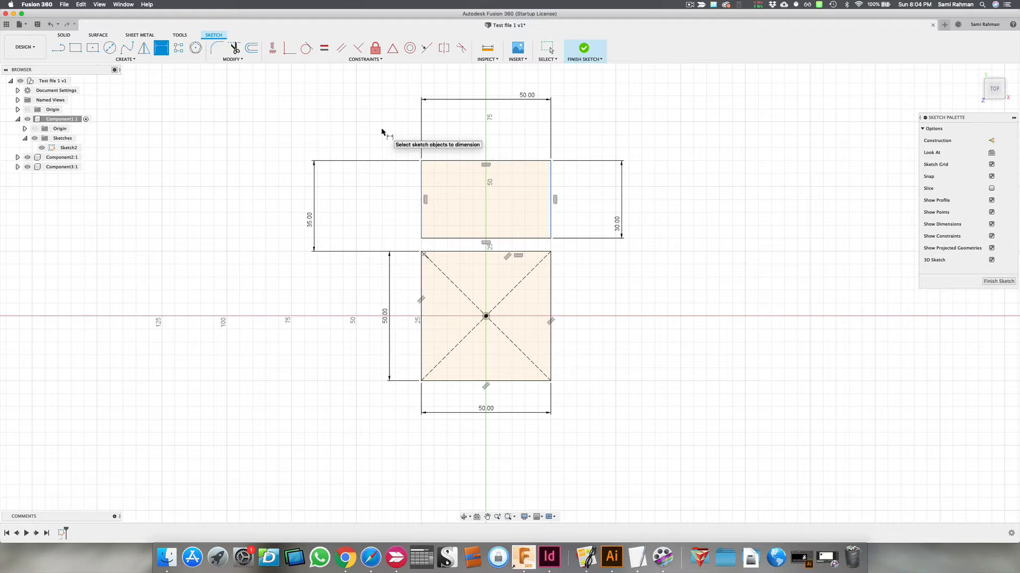
- Select both rectangles together with their dimensions and delete them all from Sketch2
key(Escape)
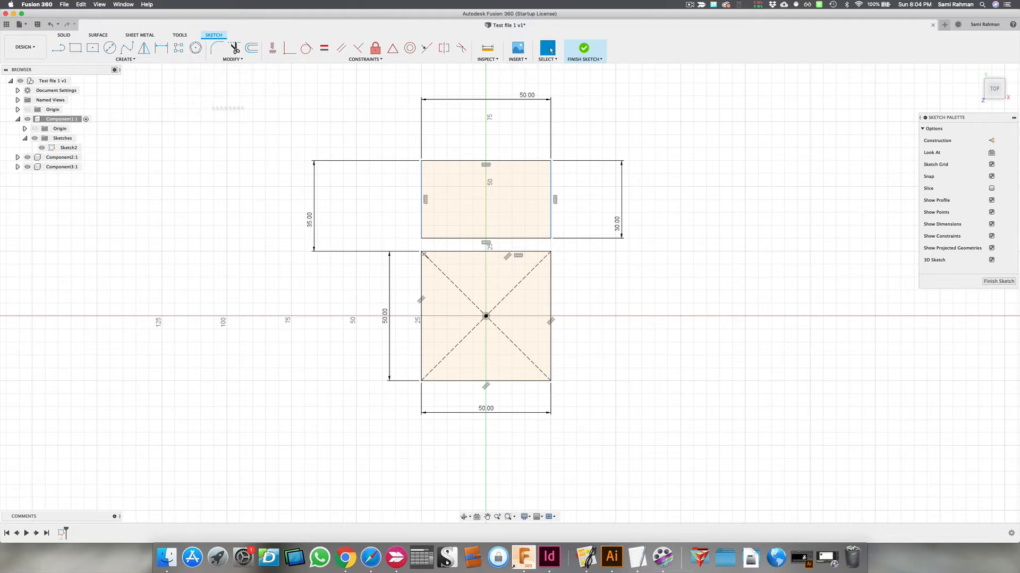
mouse_move(266, 82)
mouse_down()
mouse_move(655, 392)
mouse_move(714, 453)
mouse_up()
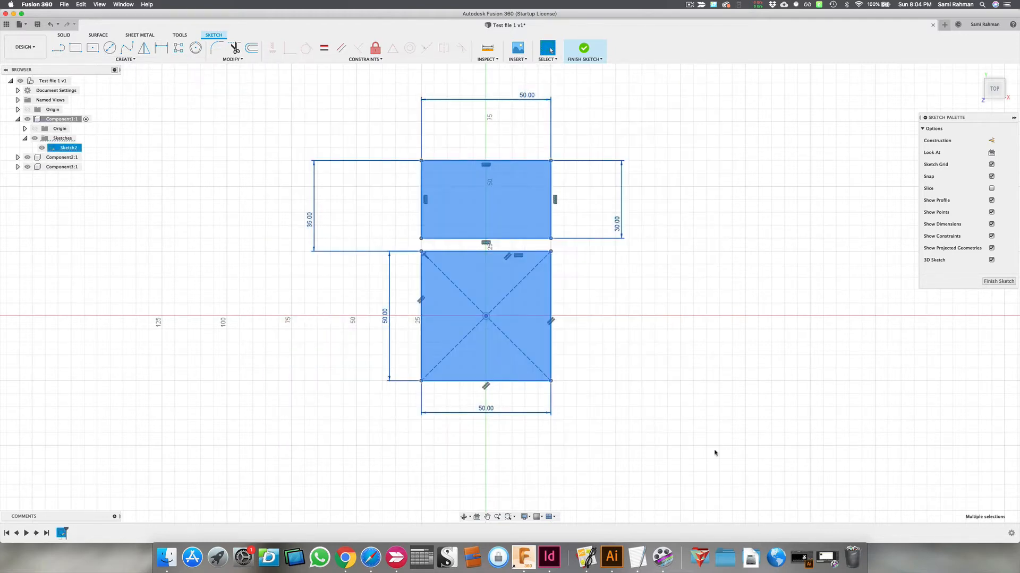
key(Delete)
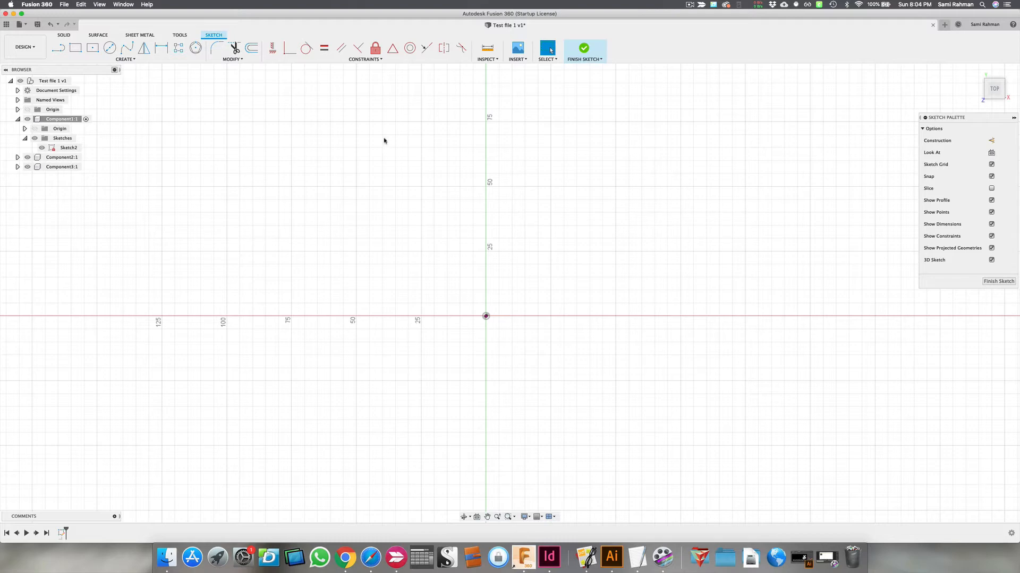
- Draw a center rectangle at the origin measuring 1" by 1"
click(91, 49)
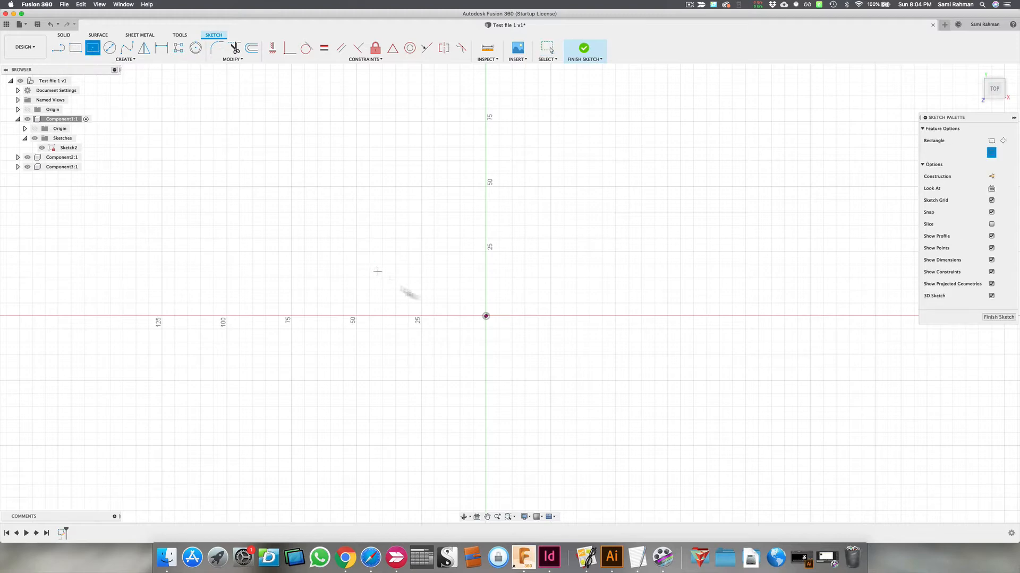
click(486, 316)
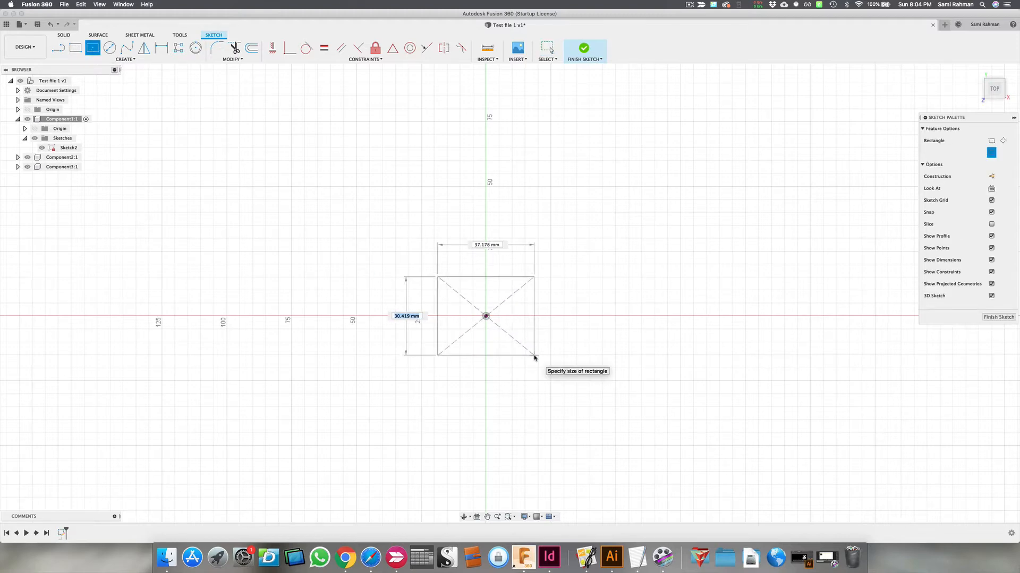
text(1)
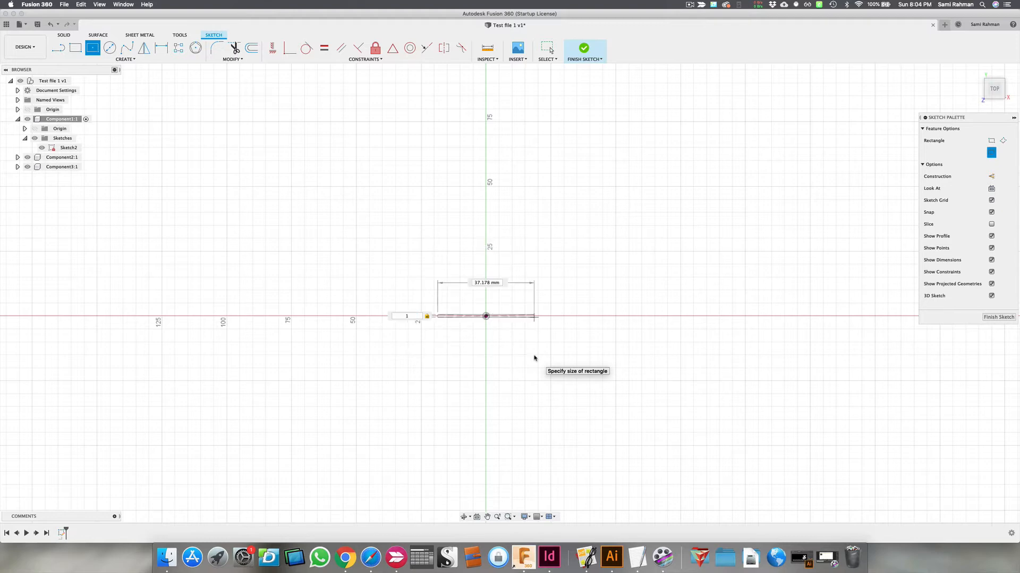
text(")
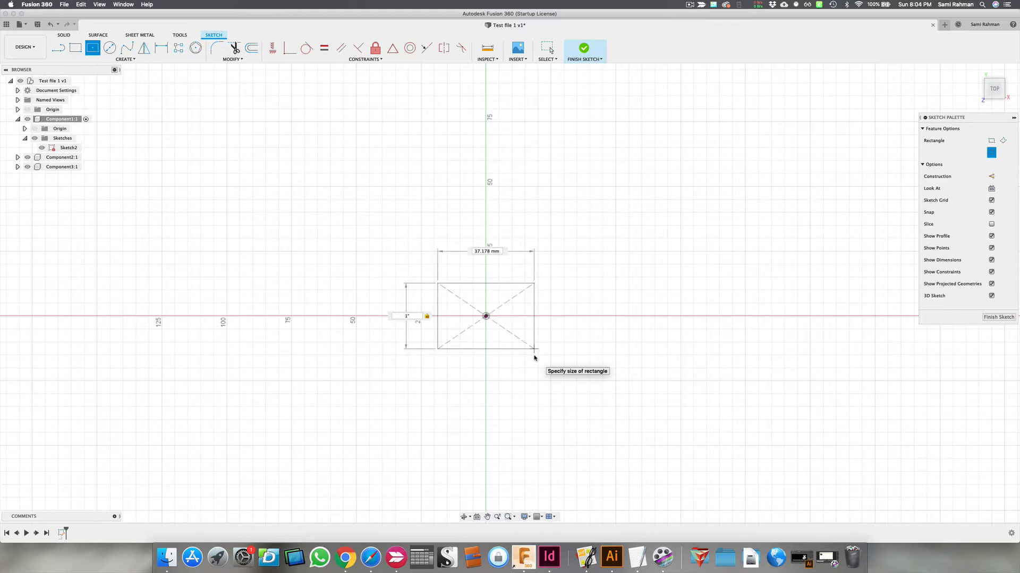
key(Tab)
text(1)
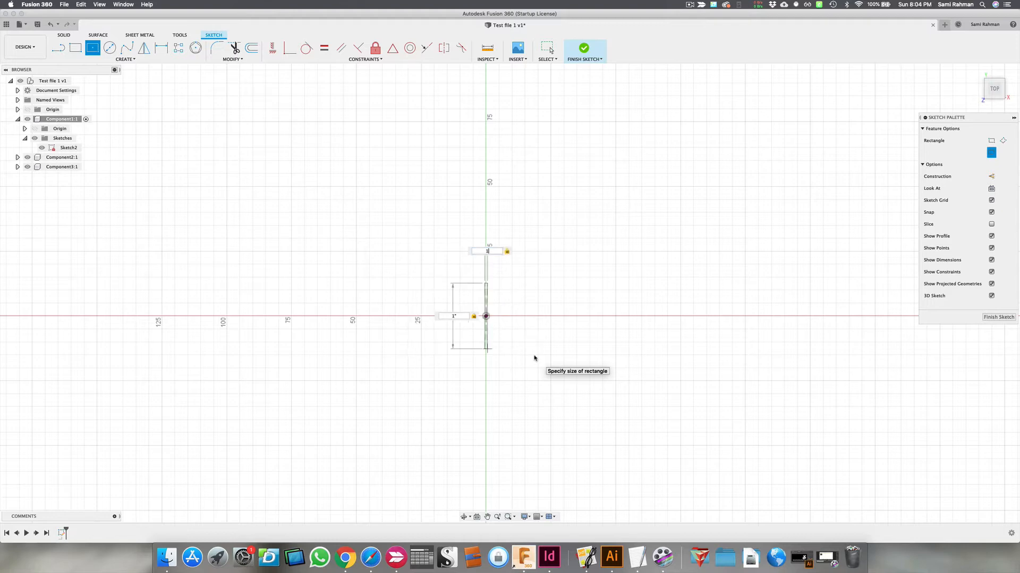
text(")
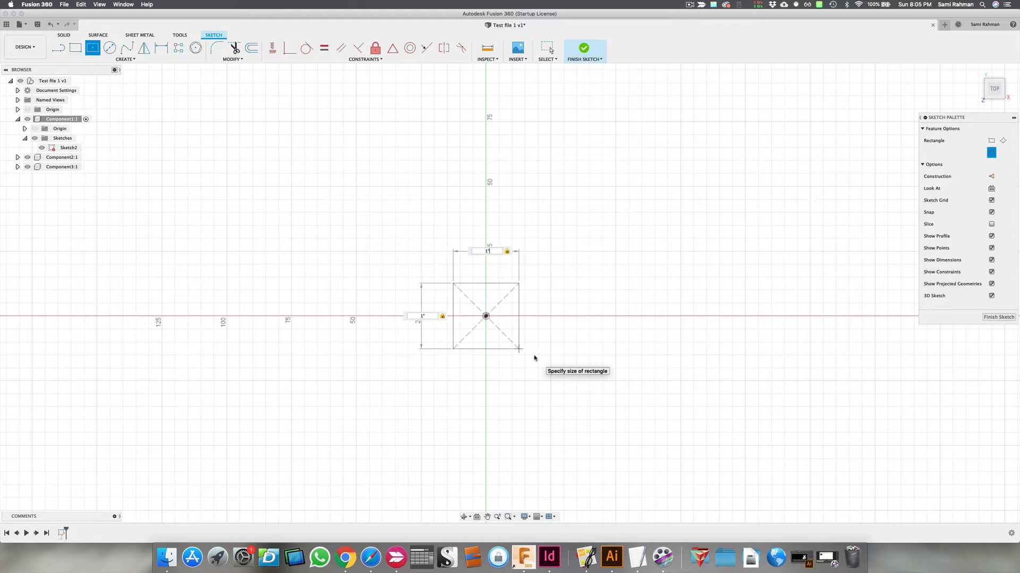
key(Return)
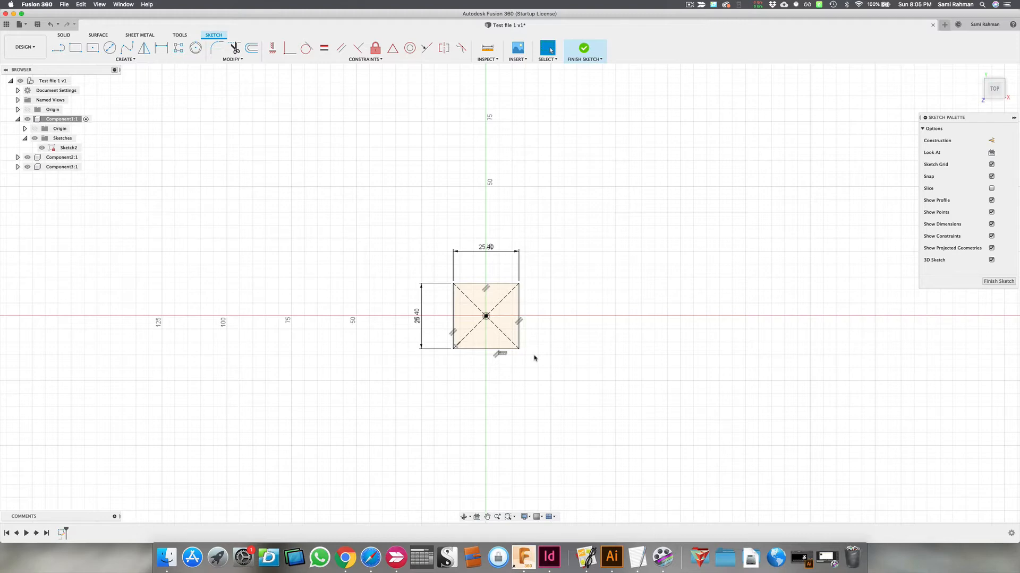
- Set the square's horizontal width dimension to 2"
double_click(483, 251)
text(1")
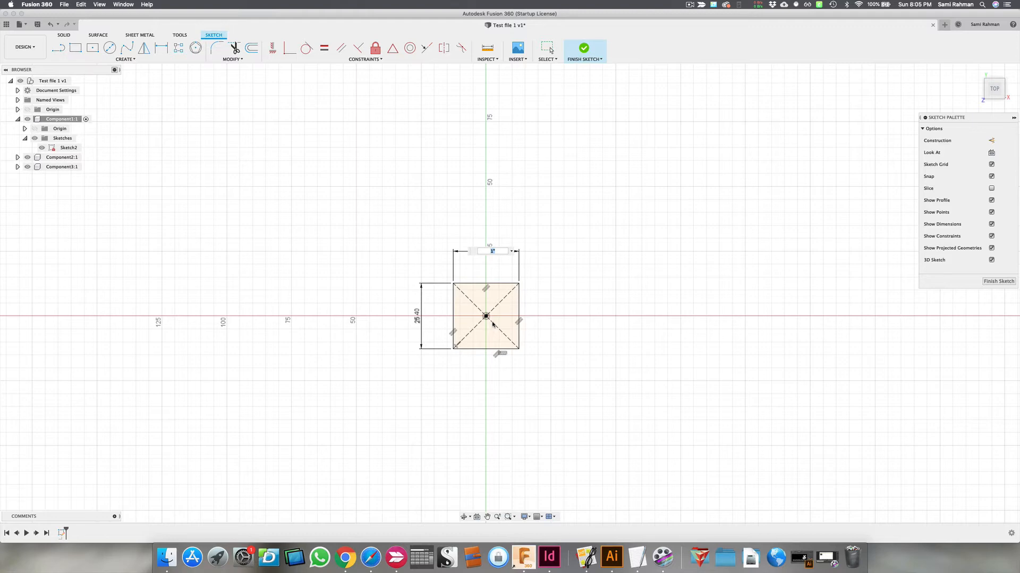
key(Return)
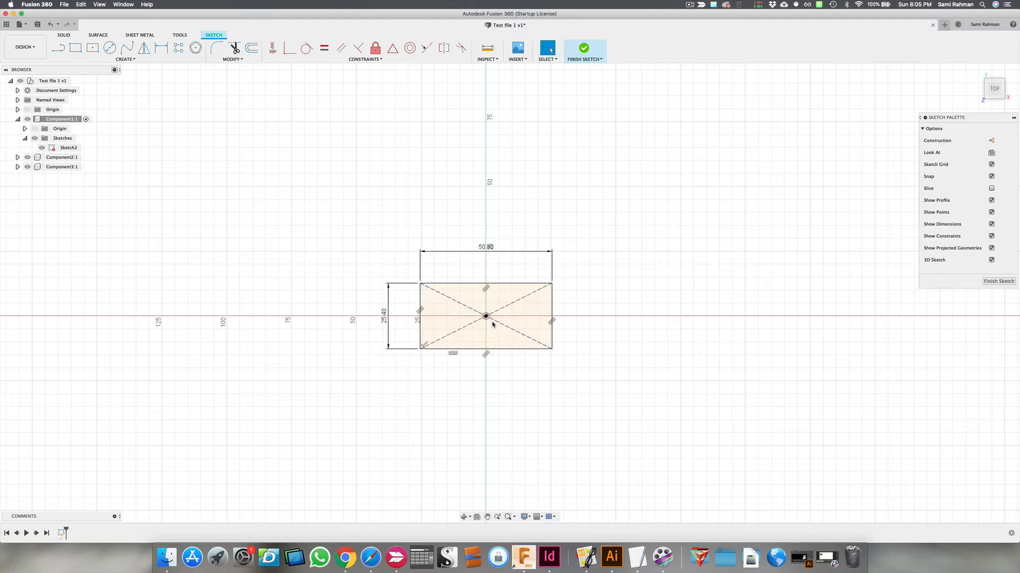
- Enter the width dimension as the expression 2" / 1, and change its divisor to 2
double_click(485, 249)
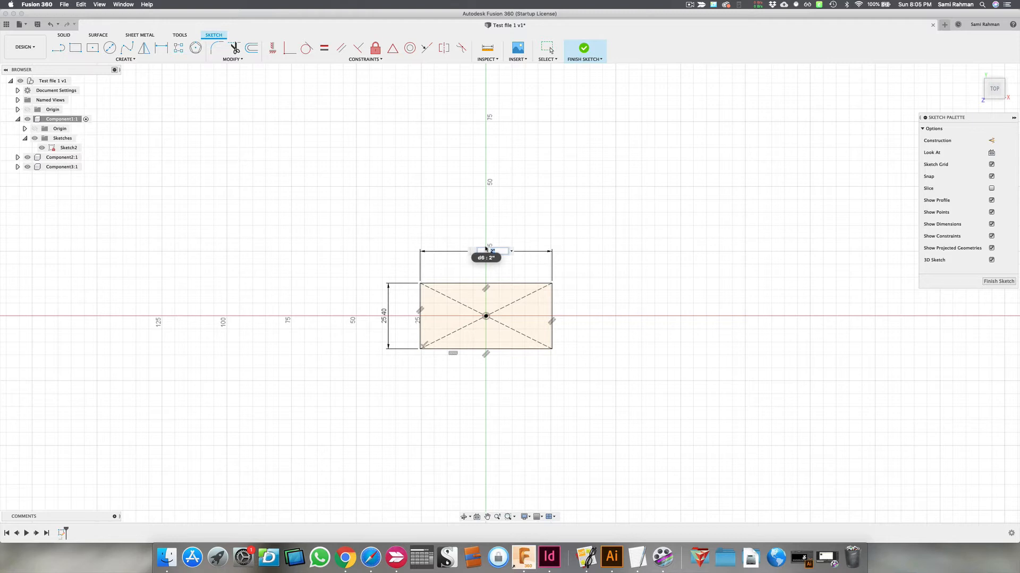
text(/1)
key(Return)
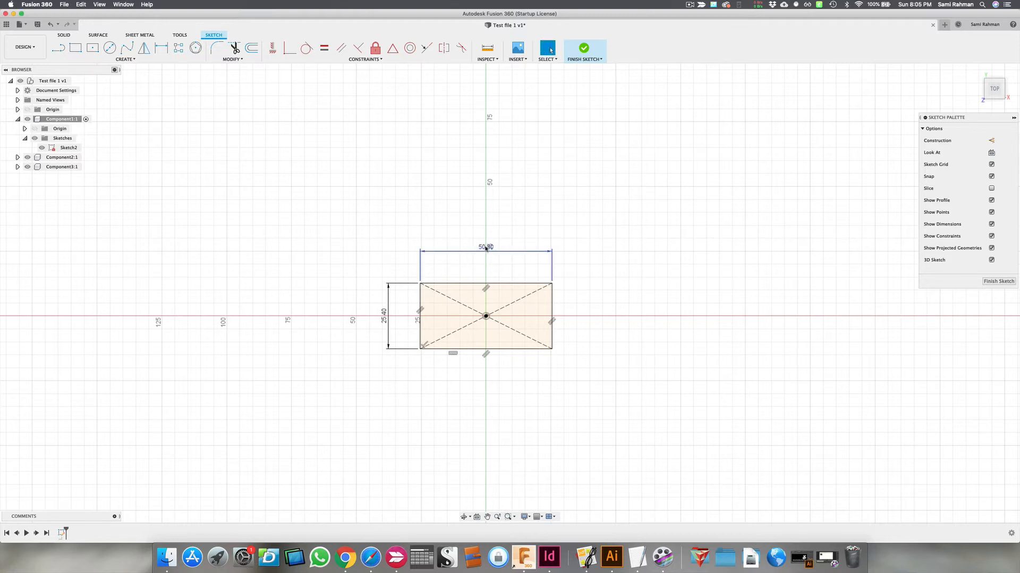
double_click(486, 248)
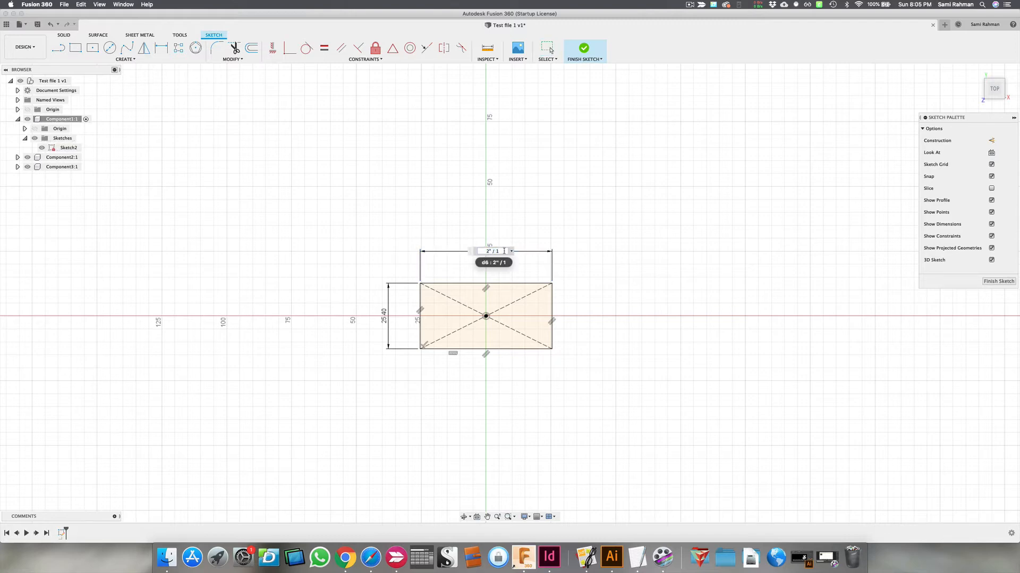
key(BackSpace)
text(2)
key(Return)
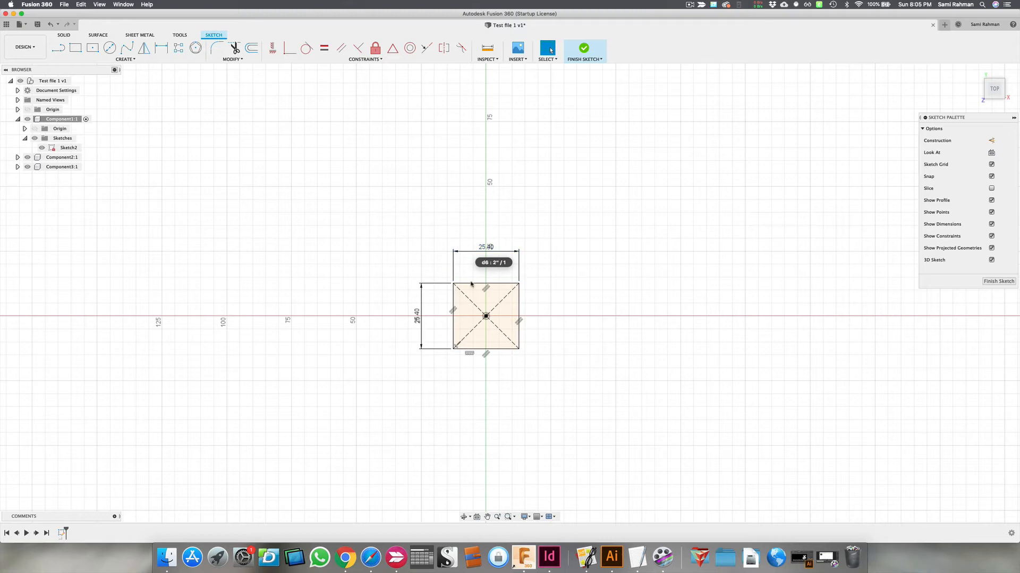
- Replace the width expression with 1" and finish the sketch
double_click(487, 247)
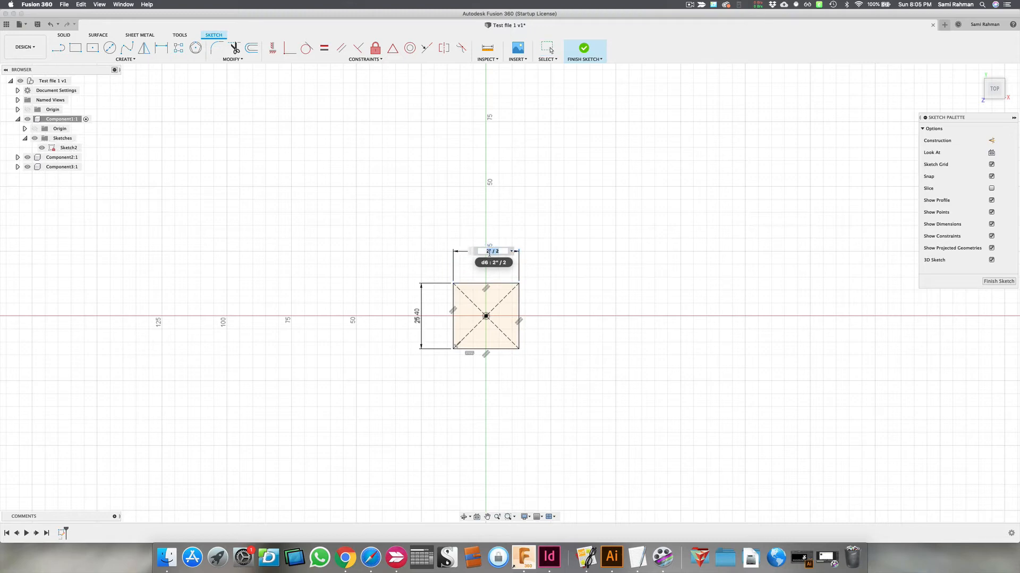
text(1)
key(Return)
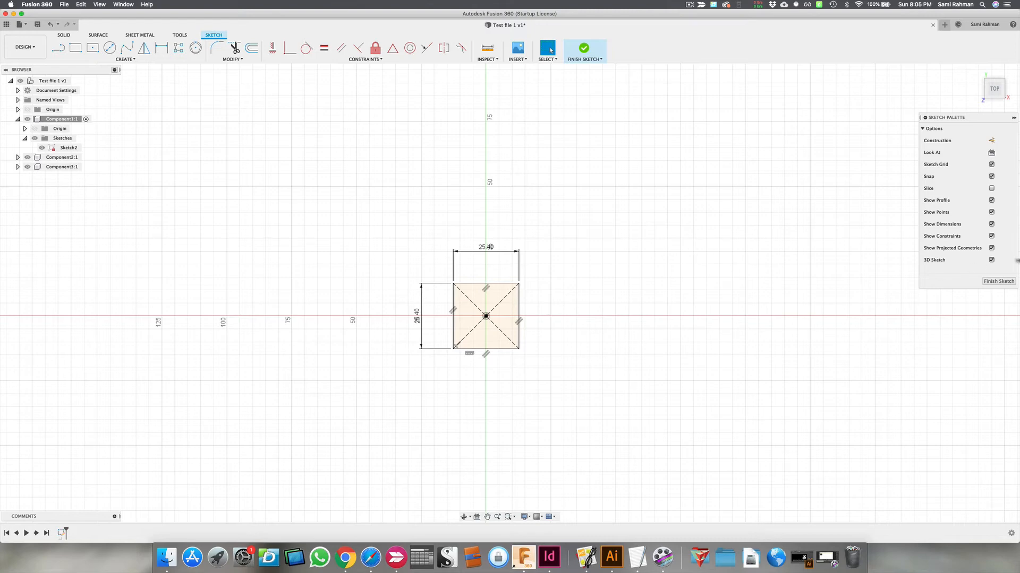
click(991, 282)
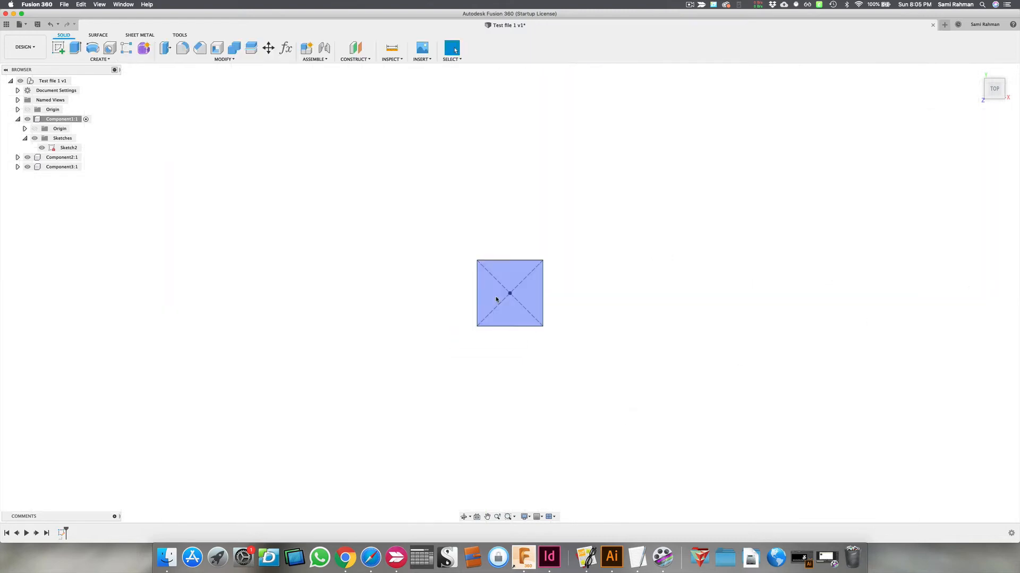
- Extrude the square profile upward by 1" as a new body
shift+middle_drag(606, 317, 603, 282)
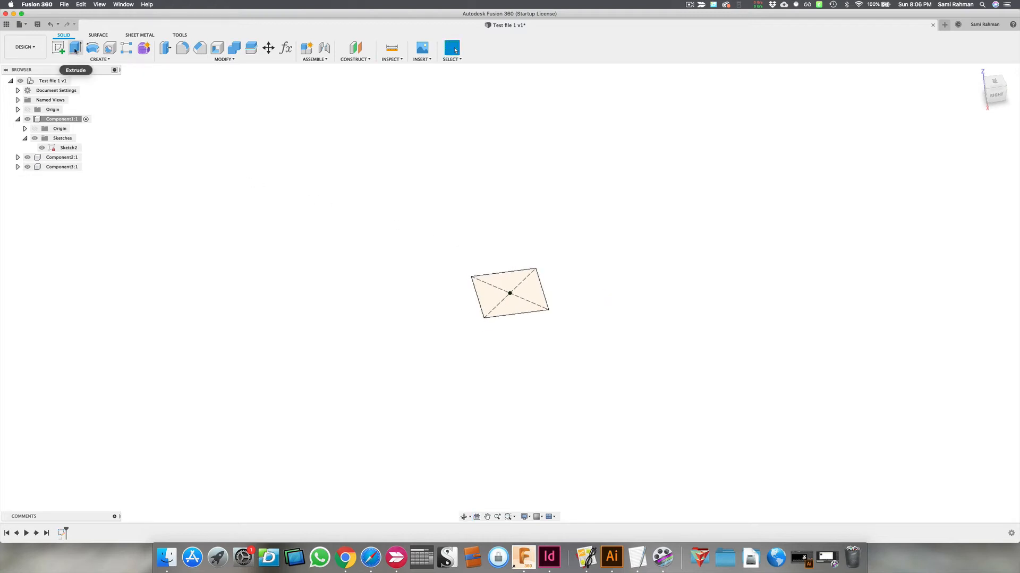
click(75, 50)
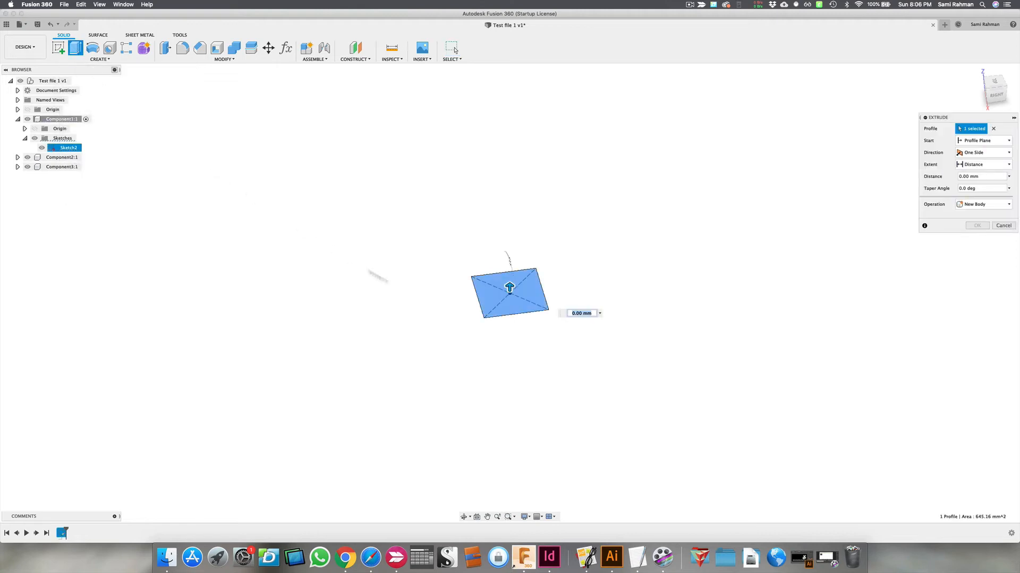
click(1004, 226)
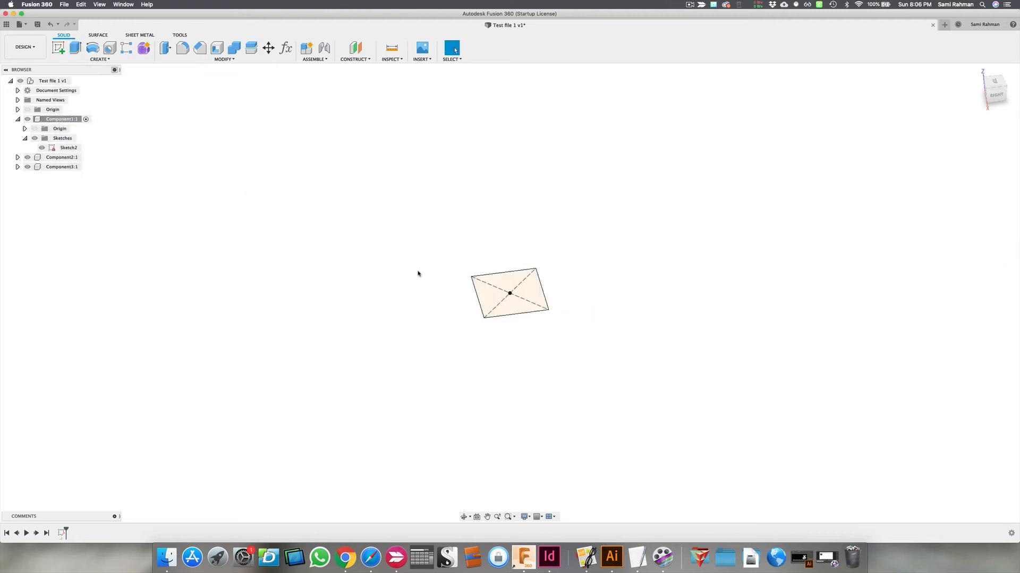
click(75, 49)
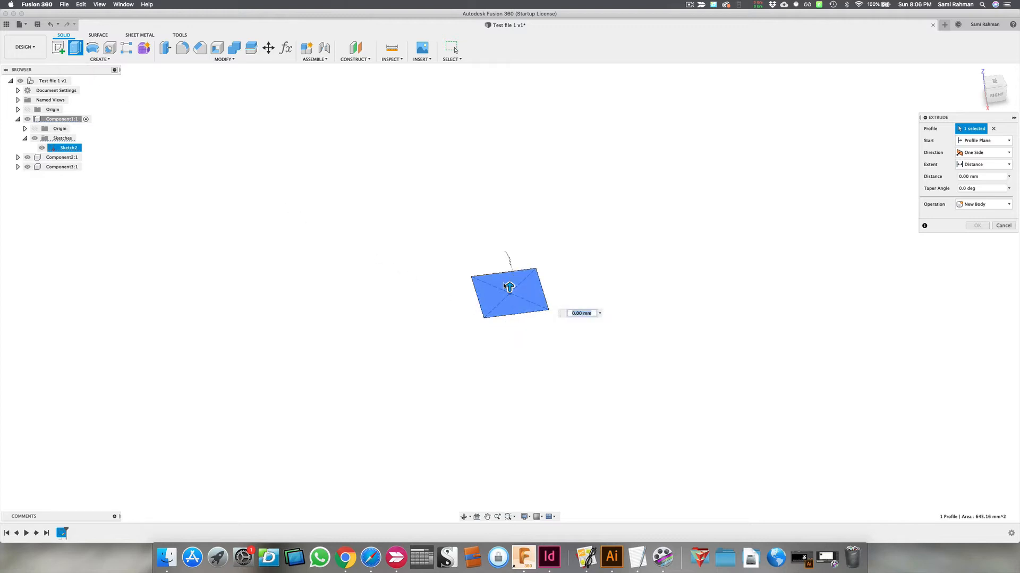
drag(510, 287, 494, 229)
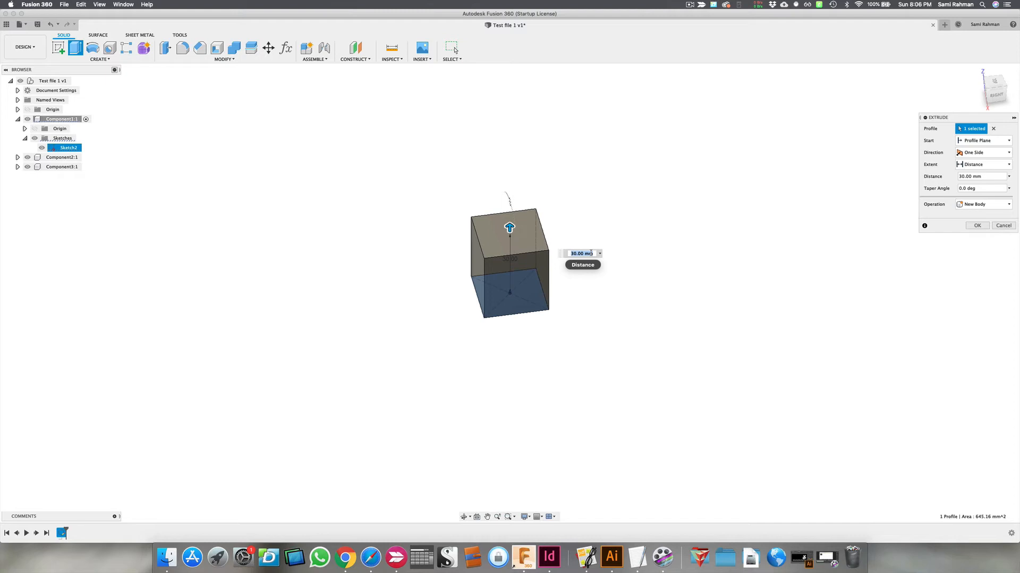
text(1)
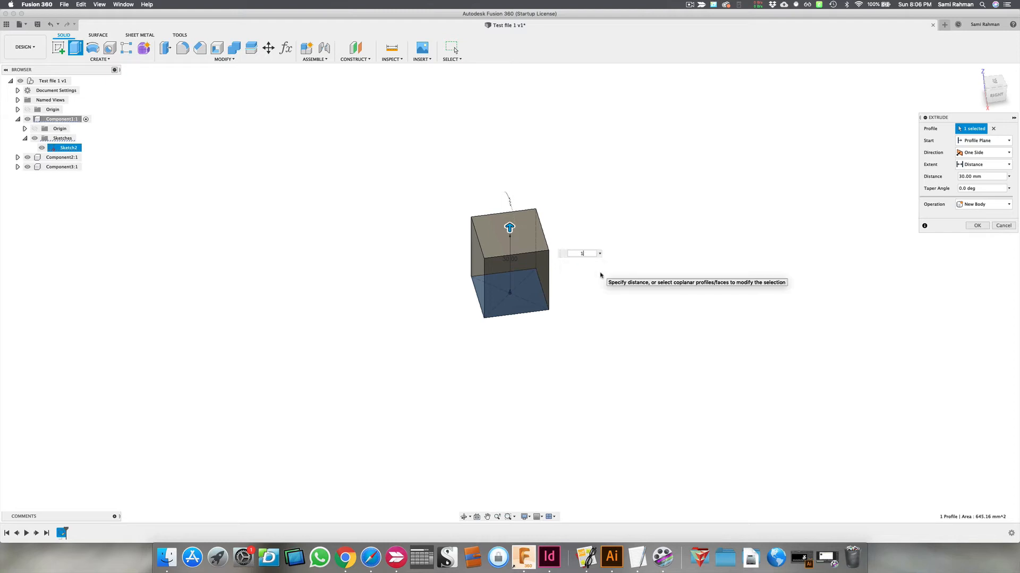
text(")
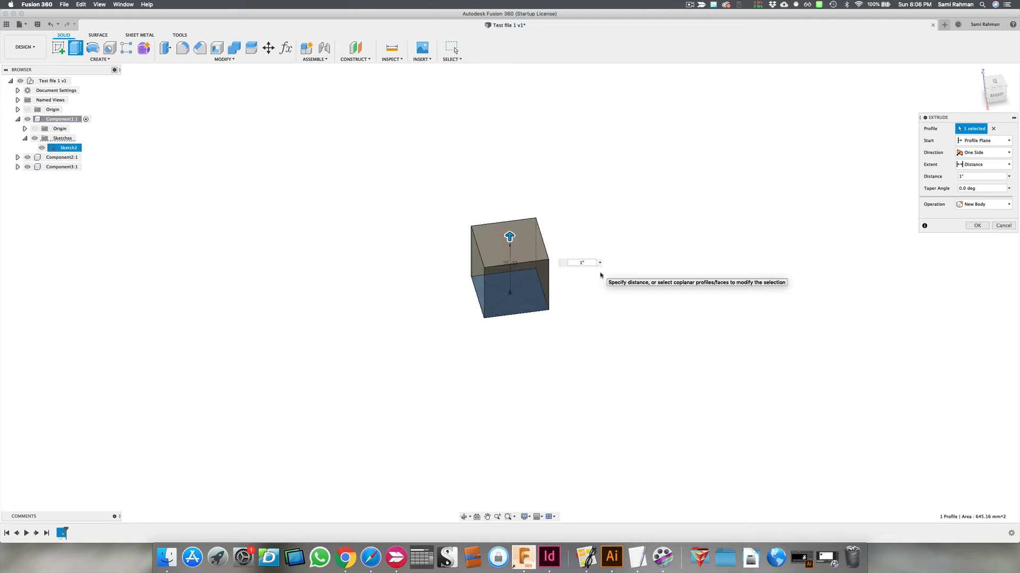
key(Return)
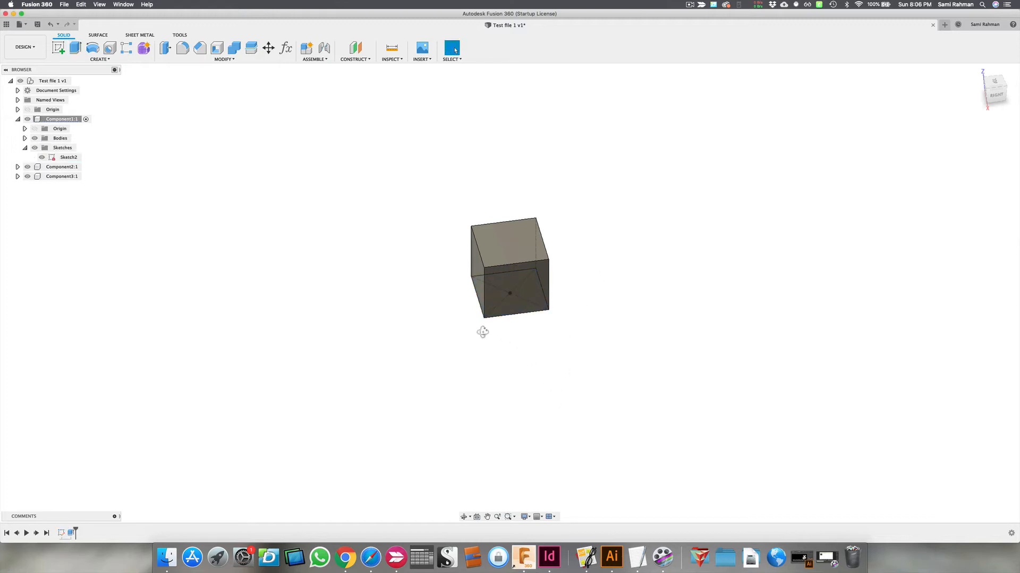
- Expand Component1's Bodies folder, highlight Body1 in the model and clear the selection
shift+middle_drag(480, 332, 617, 325)
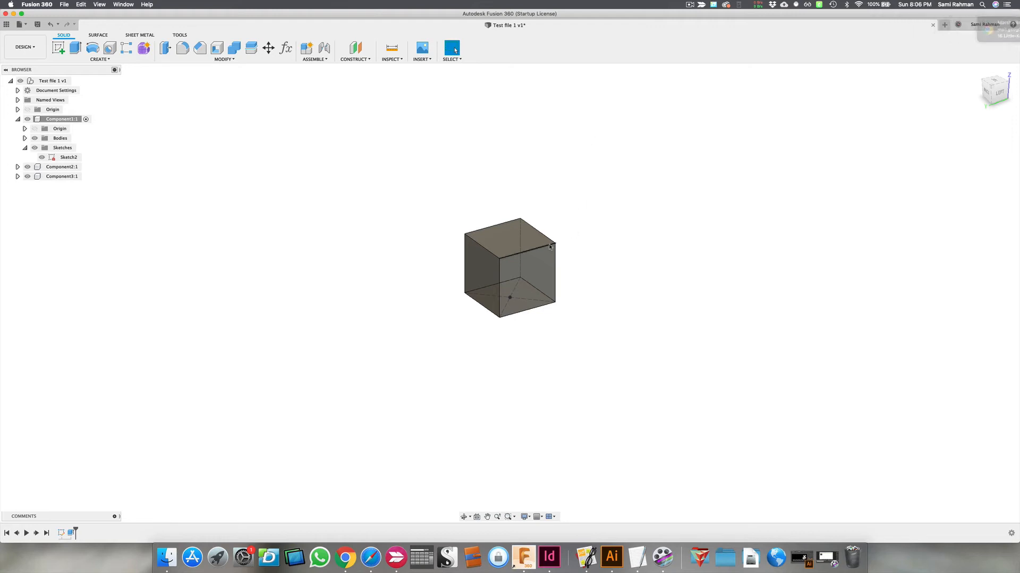
click(25, 139)
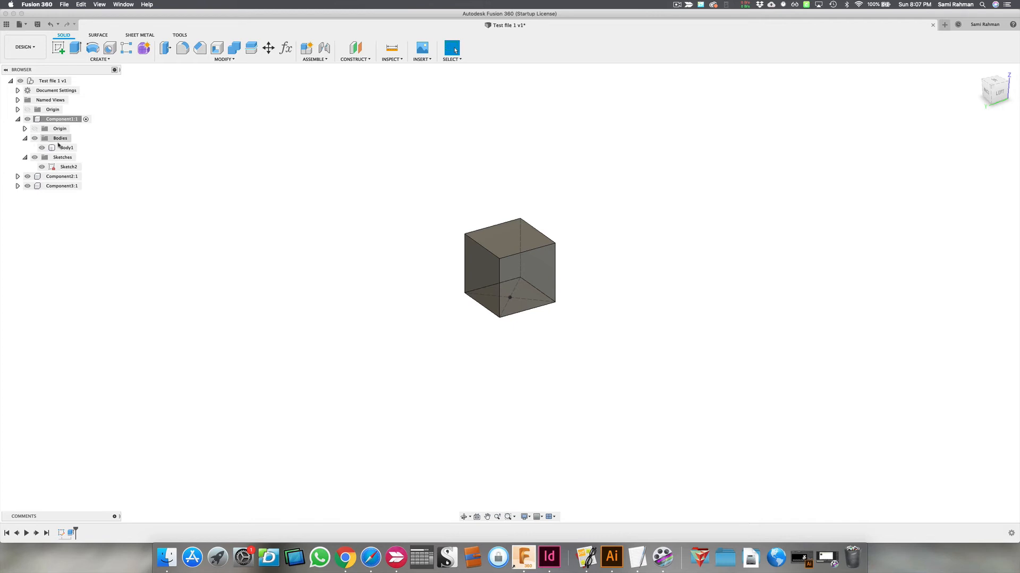
click(65, 150)
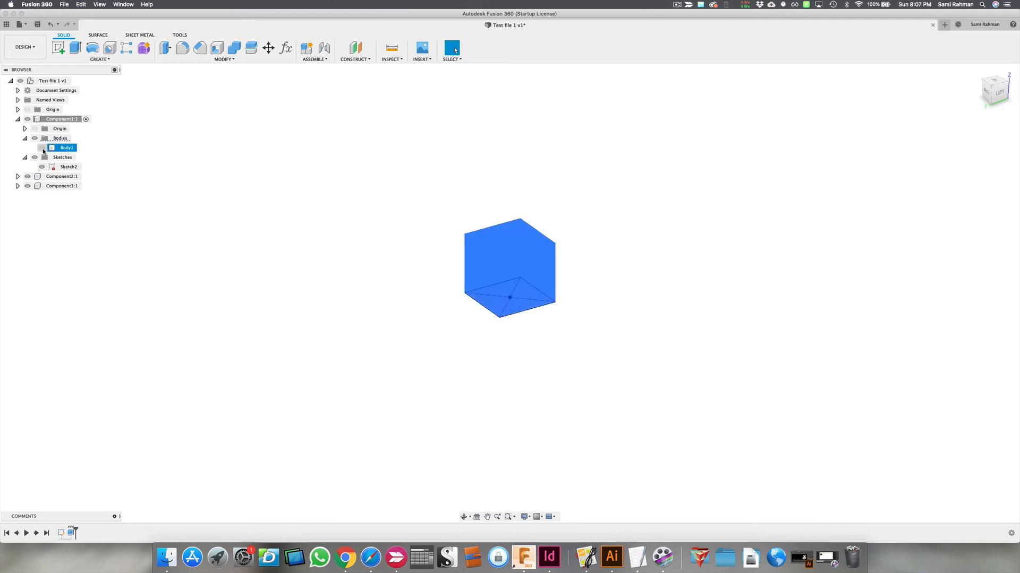
click(178, 187)
- Hide and show again Body1, the Sketches folder and the whole of Component1
click(43, 148)
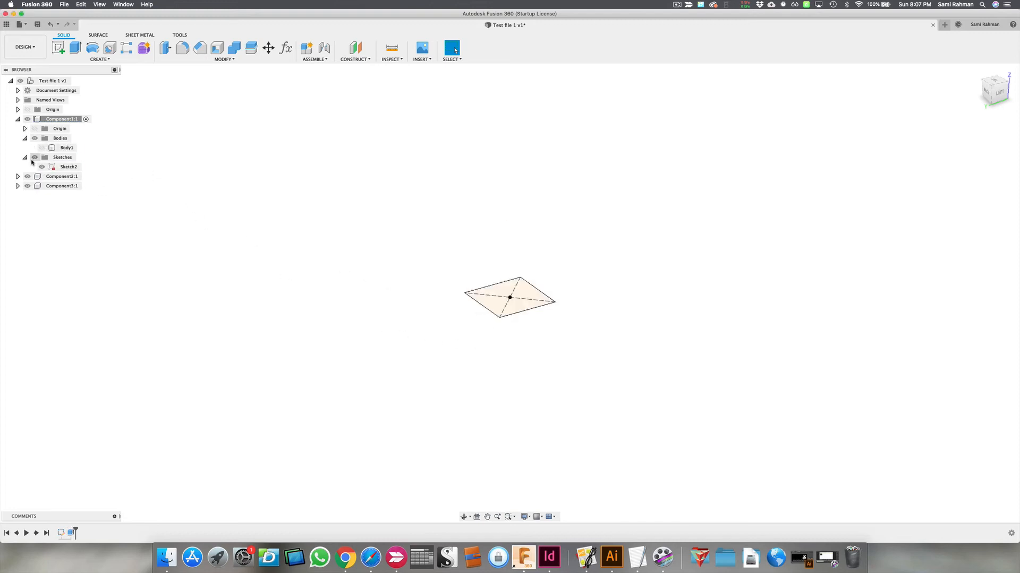
click(34, 158)
click(35, 157)
click(42, 147)
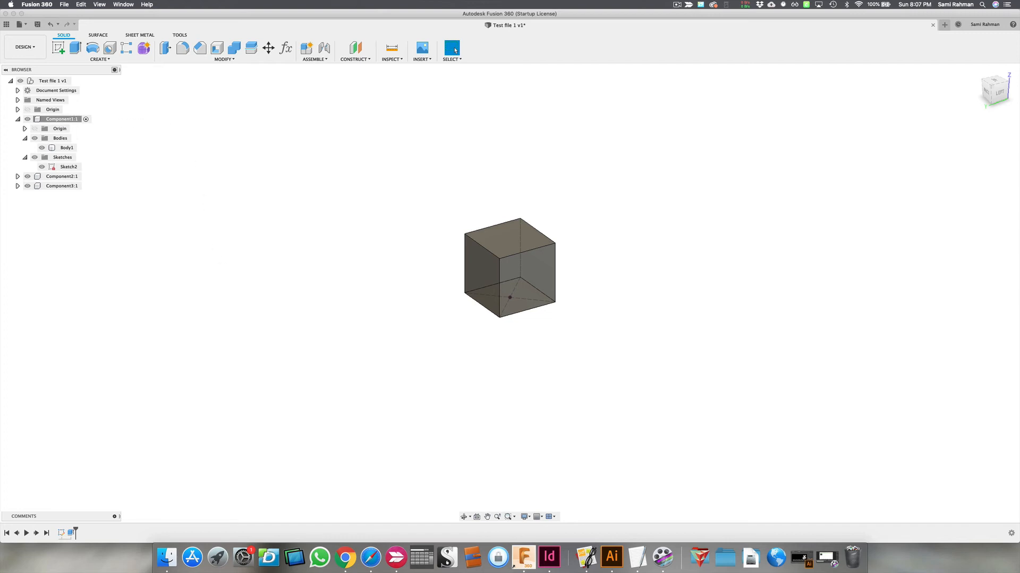
click(27, 119)
click(27, 119)
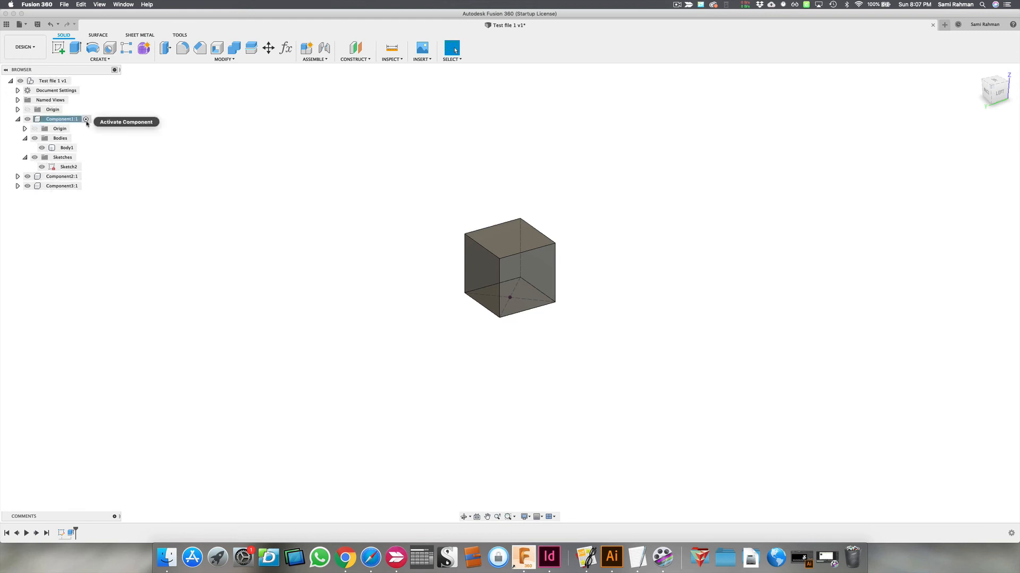
- Activate Component1 and return the model to the home view
click(87, 121)
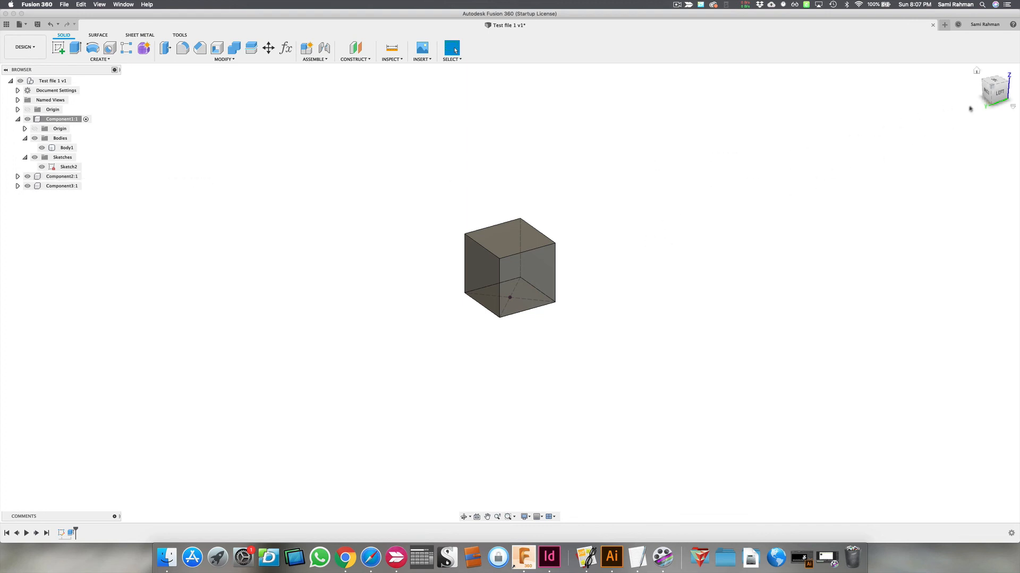
click(976, 72)
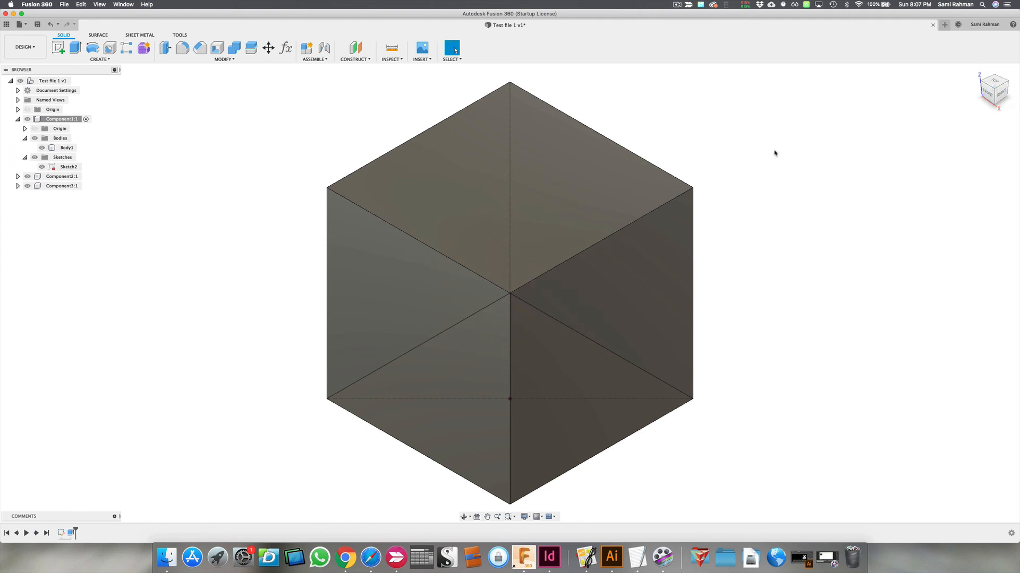
- View the cube from the front and its front-left edge, roll the front view a quarter turn and back, and orbit to an angled view
click(987, 93)
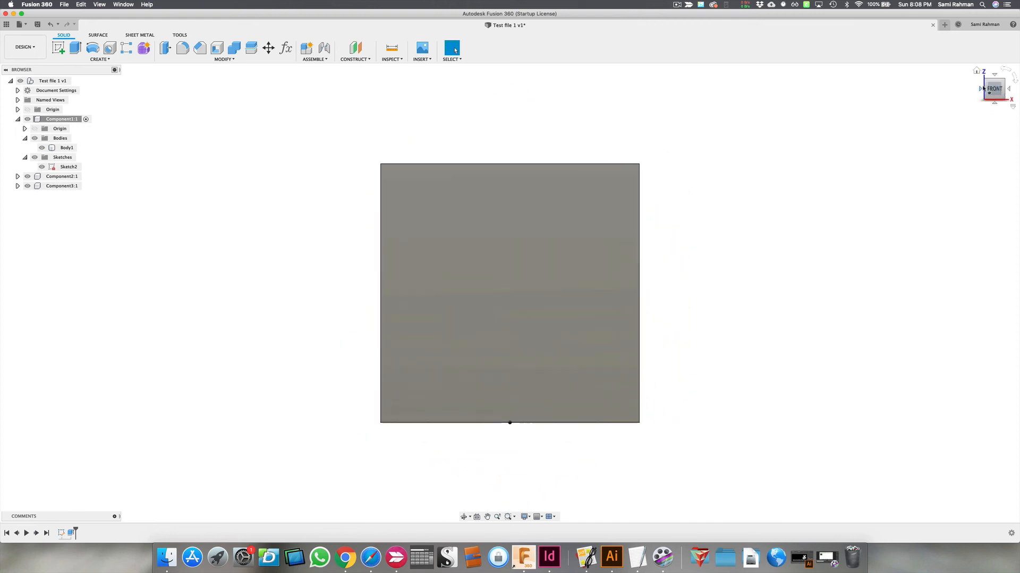
click(986, 89)
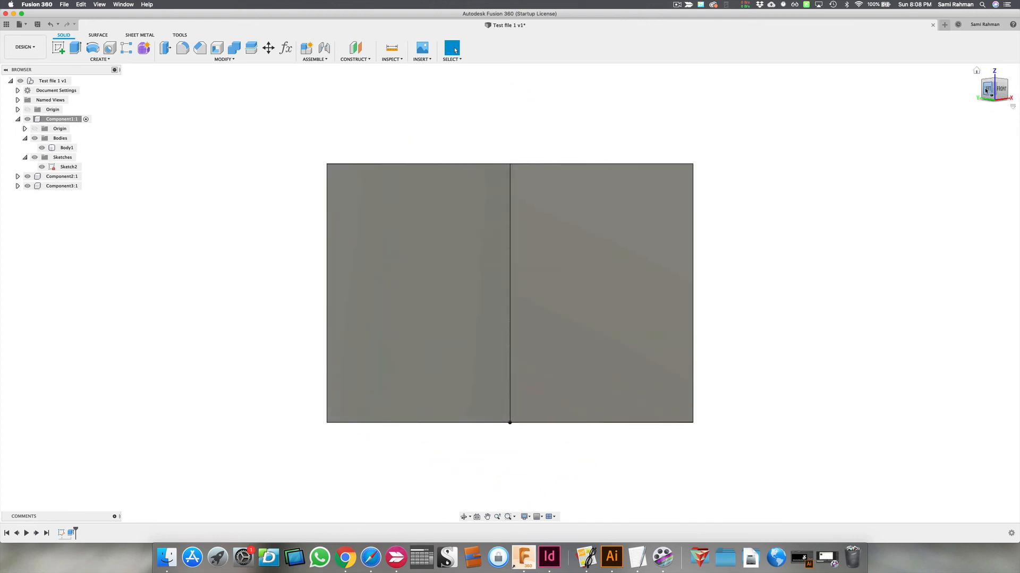
click(1000, 91)
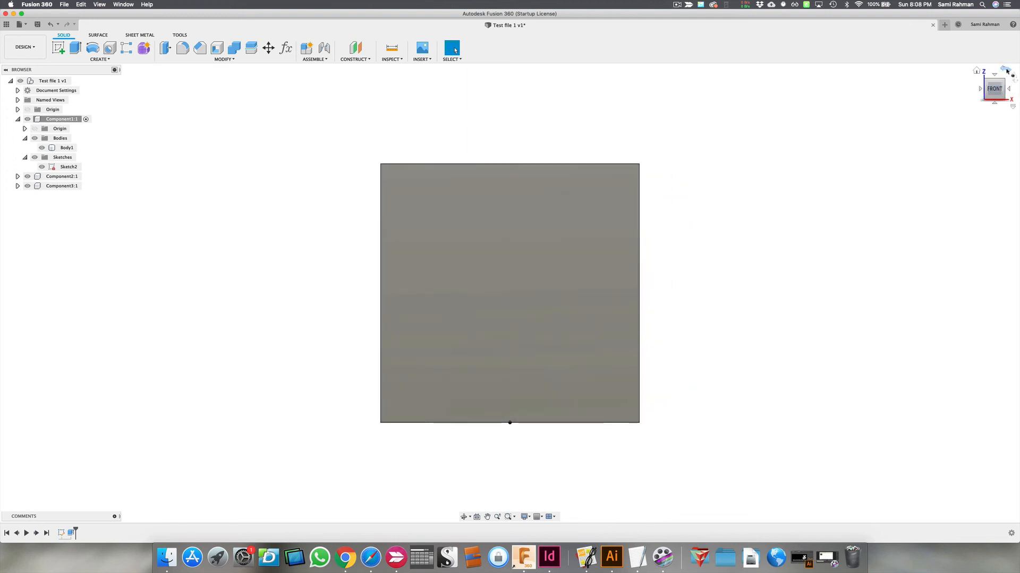
click(1005, 71)
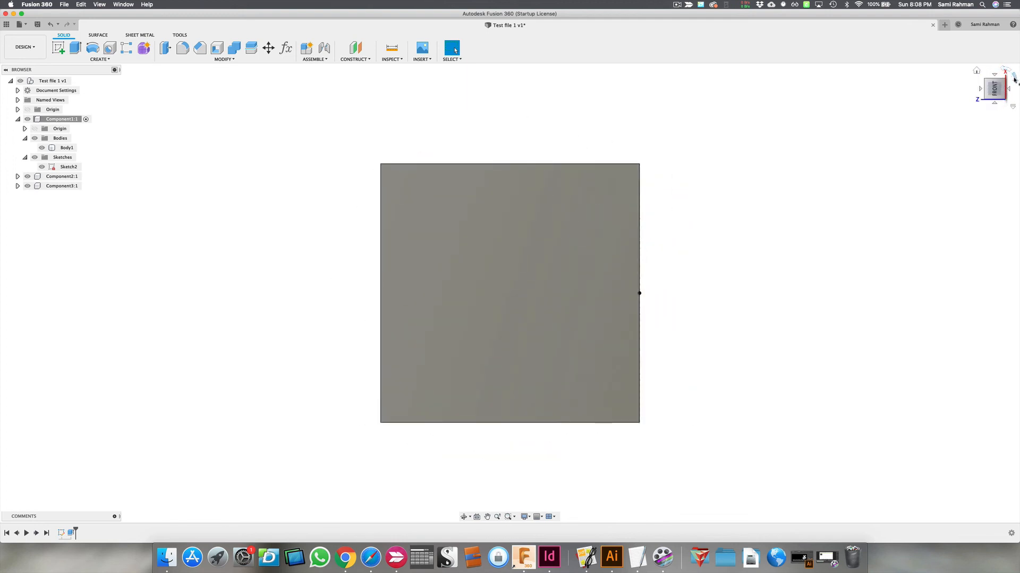
click(1012, 76)
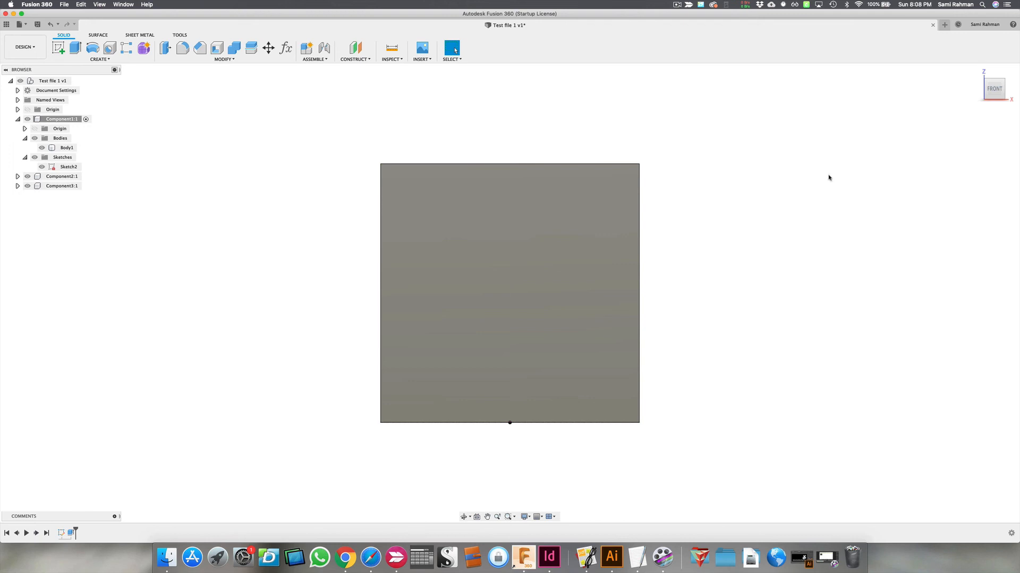
shift+middle_drag(829, 176, 815, 192)
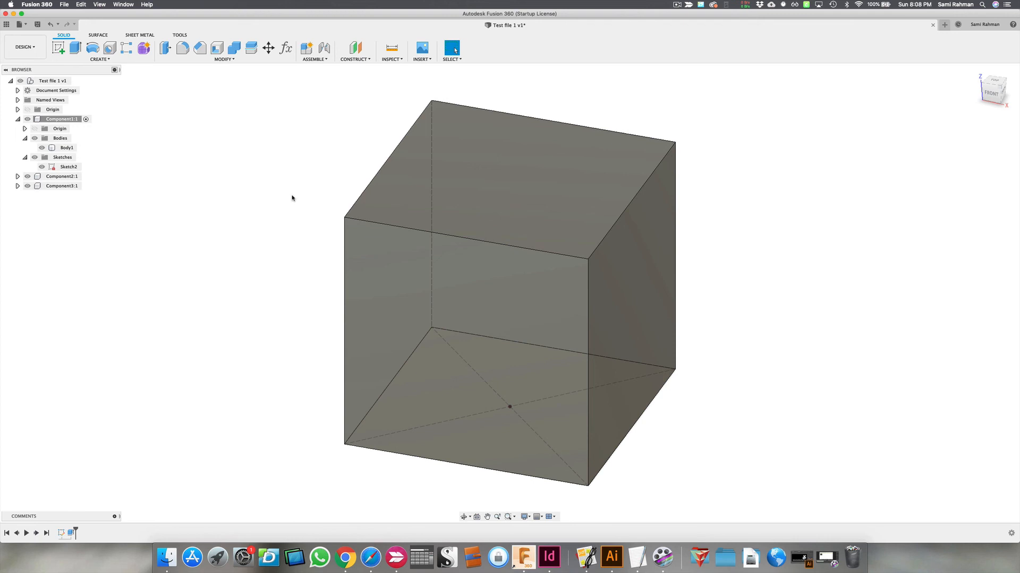
click(677, 4)
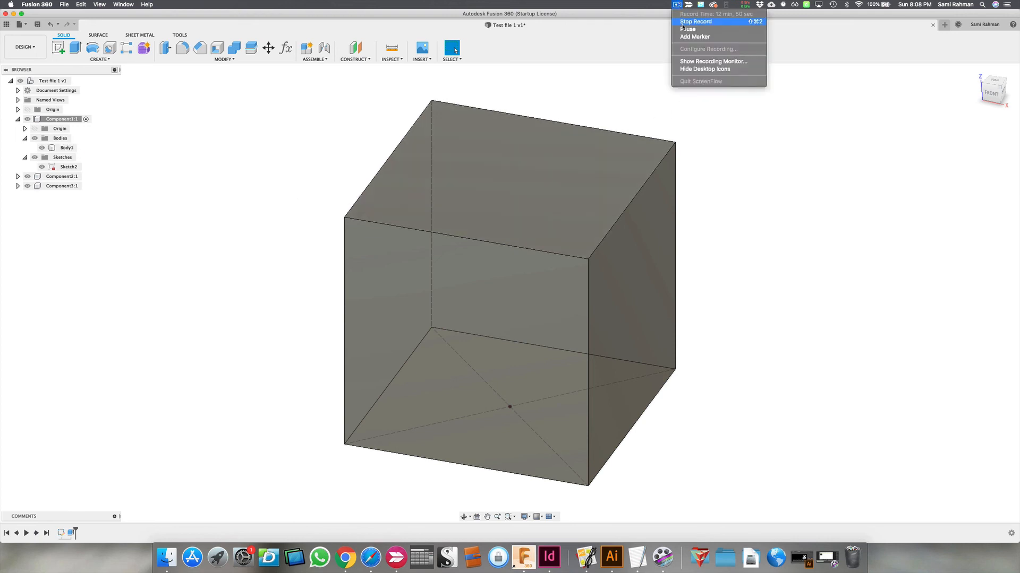